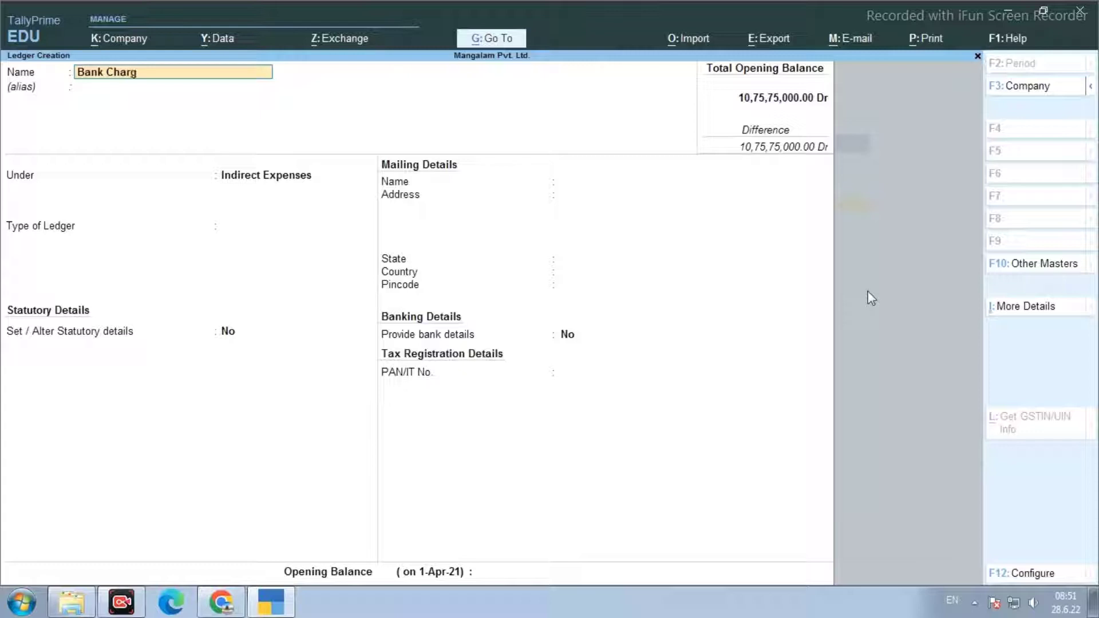
- Name the new ledger Bank Charges under Indirect Expenses, with Not Applicable as the type of ledger
{"action": "type", "text": "es"}
{"action": "key", "text": "Return"}
{"action": "key", "text": "Return"}
{"action": "key", "text": "Return"}
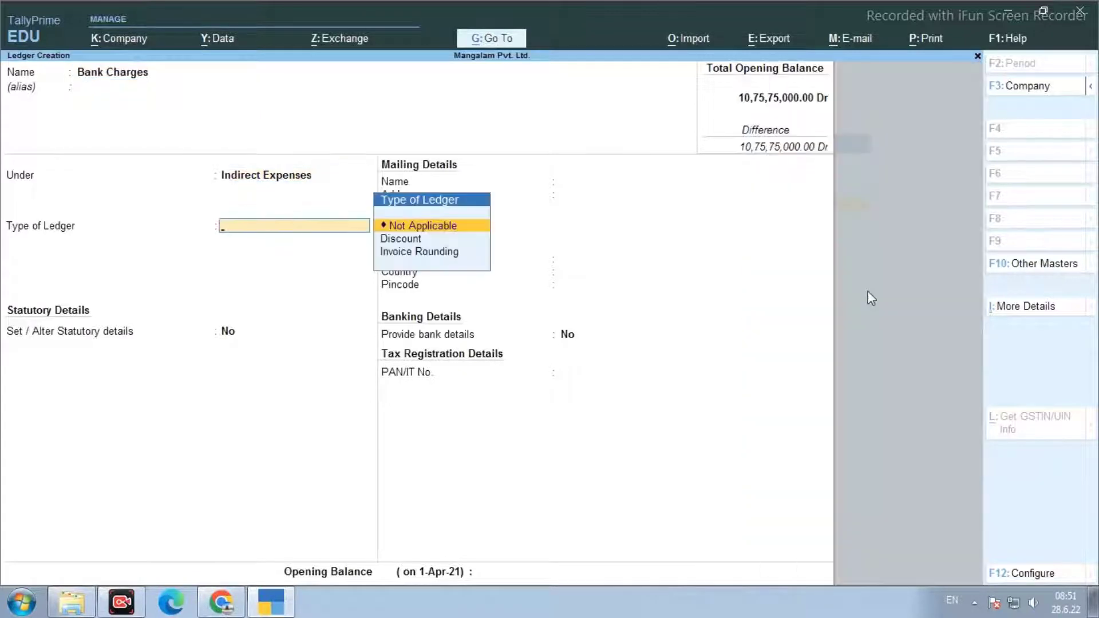
{"action": "key", "text": "Return"}
- Enable statutory details for the Bank Charges ledger, keep GST applicable, and open its GST details
{"action": "key", "text": "y"}
{"action": "key", "text": "Return"}
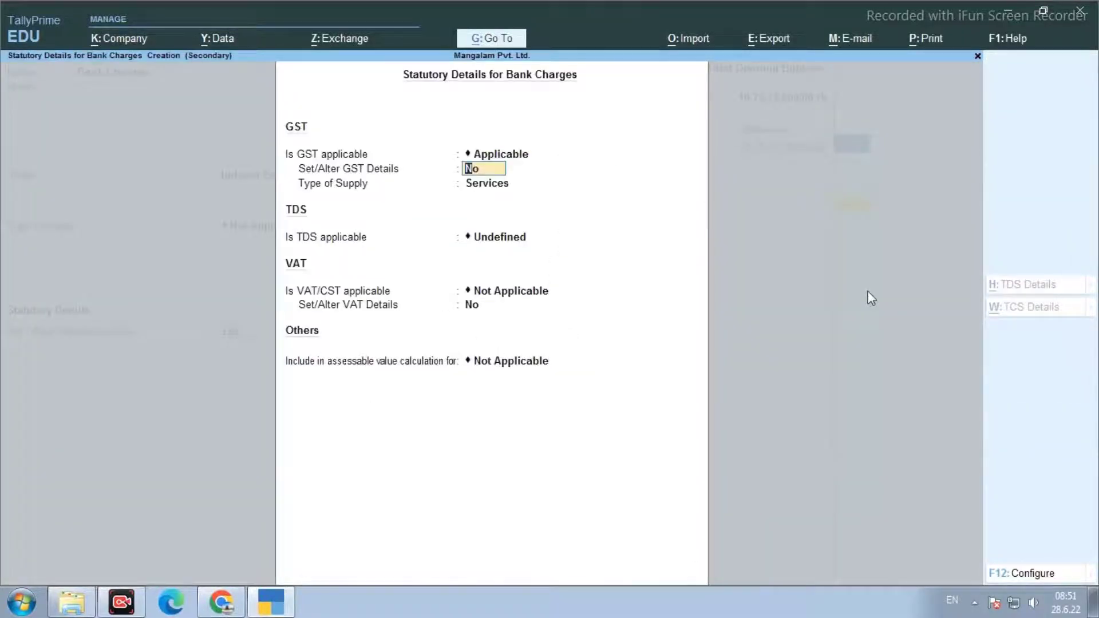
{"action": "type", "text": "y"}
{"action": "key", "text": "Return"}
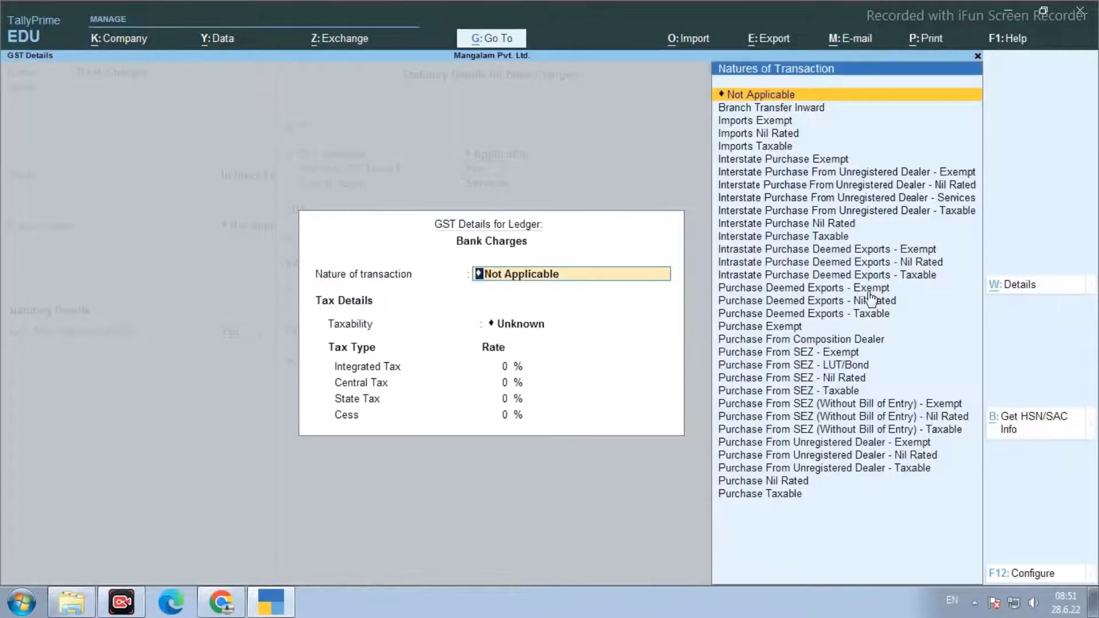
- Set the nature of transaction to Purchase Taxable with an integrated tax rate of 8% and accept the GST details
{"action": "key", "text": "Down"}
{"action": "key", "text": "Down"}
{"action": "key", "text": "Down"}
{"action": "key", "text": "Down"}
{"action": "key", "text": "Down"}
{"action": "key", "text": "Down"}
{"action": "key", "text": "Down"}
{"action": "key", "text": "Down"}
{"action": "key", "text": "Down"}
{"action": "key", "text": "Down"}
{"action": "key", "text": "Down"}
{"action": "key", "text": "Down"}
{"action": "key", "text": "Down"}
{"action": "key", "text": "Down"}
{"action": "key", "text": "Down"}
{"action": "key", "text": "Down"}
{"action": "key", "text": "Down"}
{"action": "key", "text": "Down"}
{"action": "key", "text": "Down"}
{"action": "key", "text": "Down"}
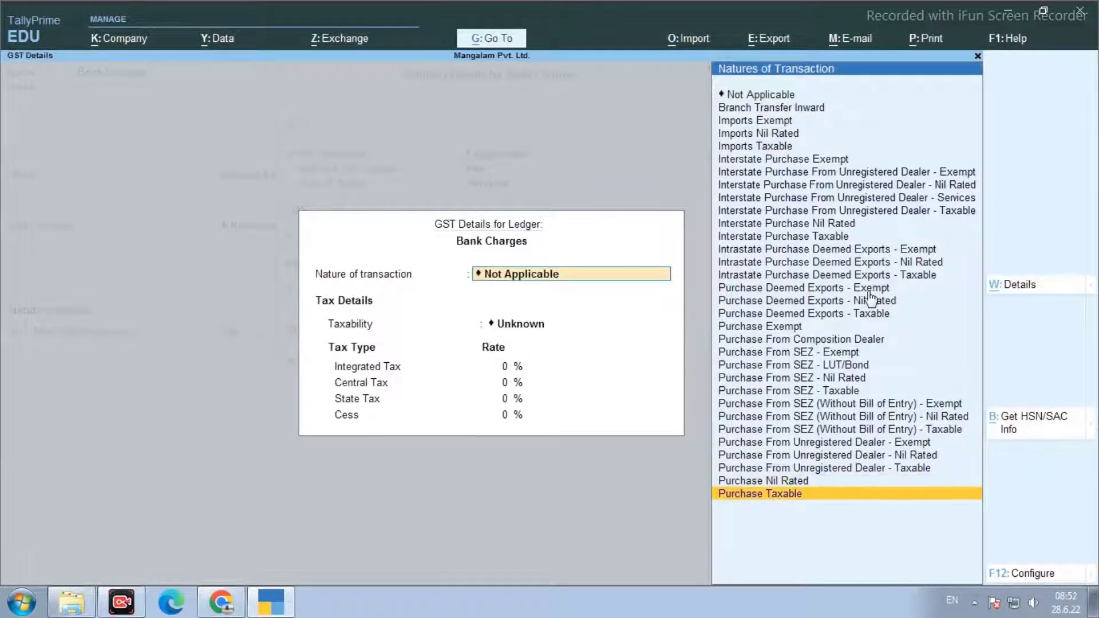
{"action": "key", "text": "Return"}
{"action": "type", "text": "18"}
{"action": "key", "text": "Return"}
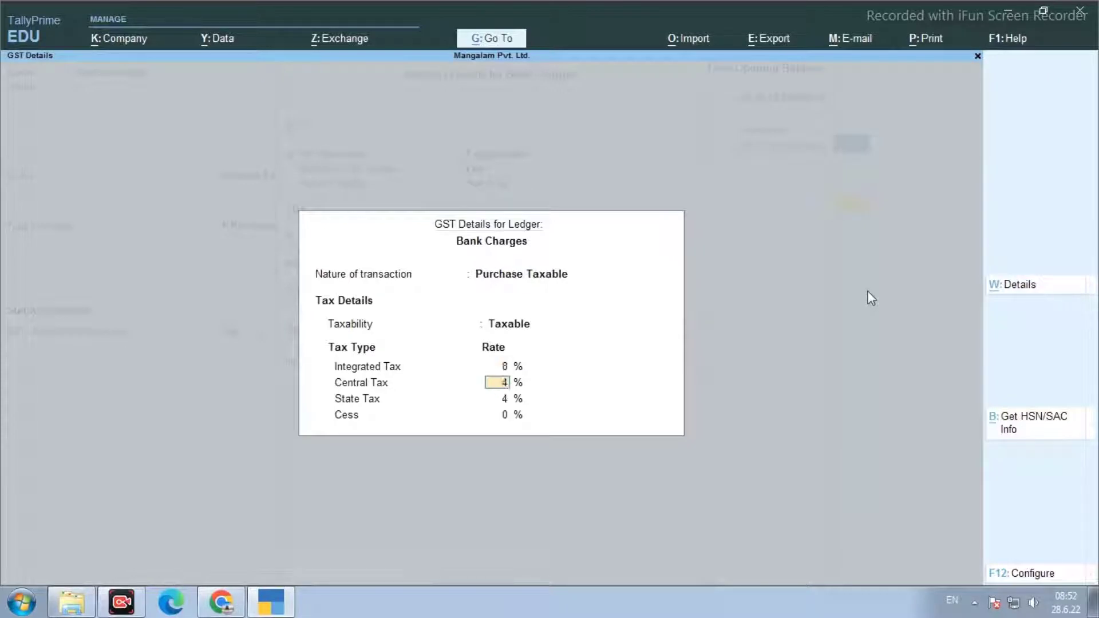
{"action": "key", "text": "Return"}
{"action": "key", "text": "Return"}
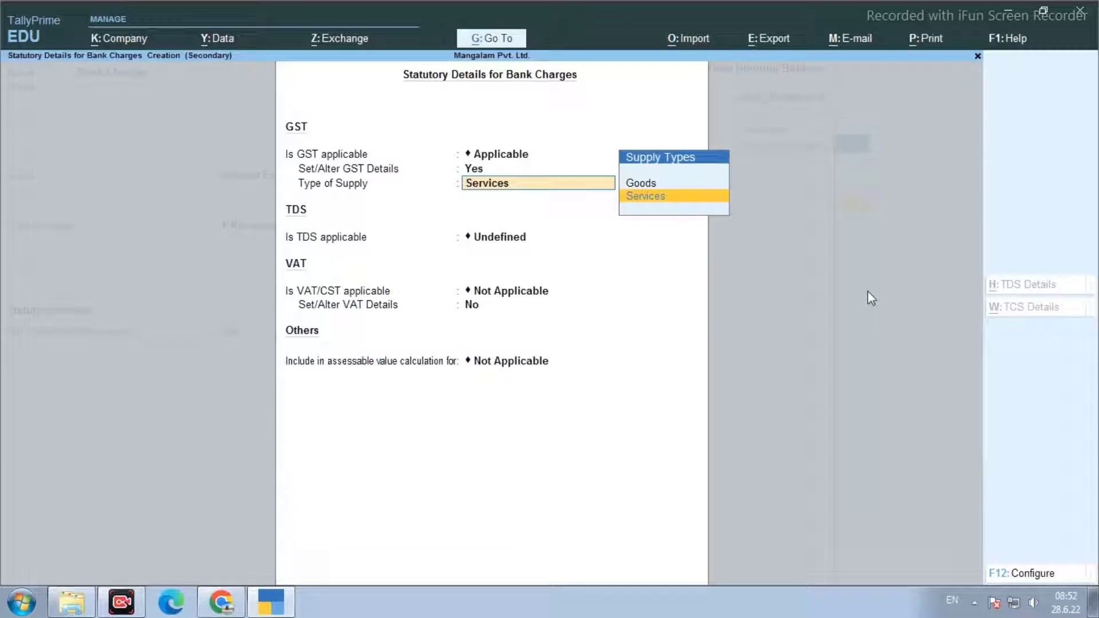
- Keep Services as the type of supply and the remaining defaults, and save the Bank Charges ledger
{"action": "key", "text": "Return"}
{"action": "key", "text": "Return"}
{"action": "key", "text": "Return"}
{"action": "key", "text": "Return"}
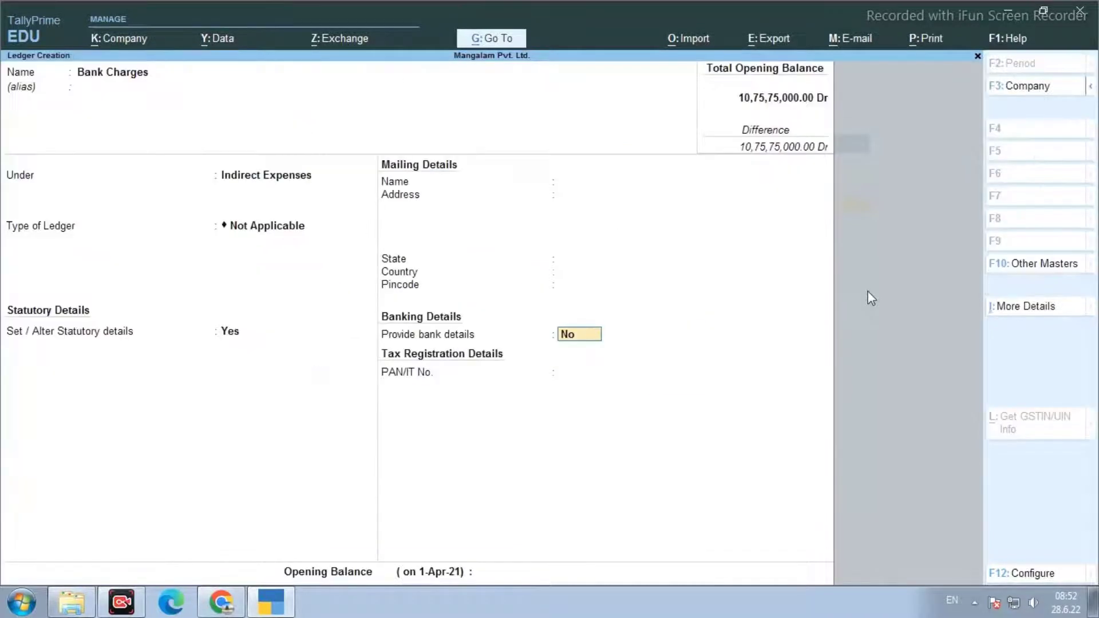
{"action": "key", "text": "Return"}
{"action": "key", "text": "Return"}
{"action": "key", "text": "BackSpace"}
{"action": "key", "text": "Return"}
{"action": "key", "text": "Return"}
{"action": "key", "text": "Return"}
{"action": "key", "text": "y"}
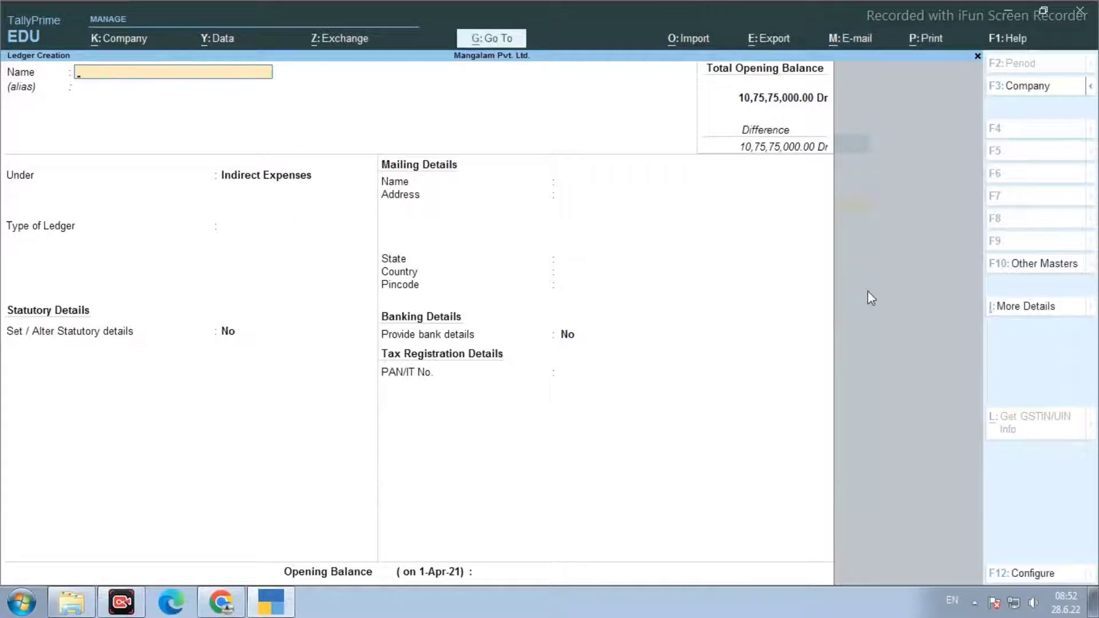
- Name the next ledger Hdfc and place it under the Bank Accounts group
{"action": "type", "text": "Sbi"}
{"action": "key", "text": "Return"}
{"action": "key", "text": "Escape"}
{"action": "key", "text": "BackSpace"}
{"action": "key", "text": "BackSpace"}
{"action": "key", "text": "BackSpace"}
{"action": "key", "text": "Return"}
{"action": "type", "text": "Ba"}
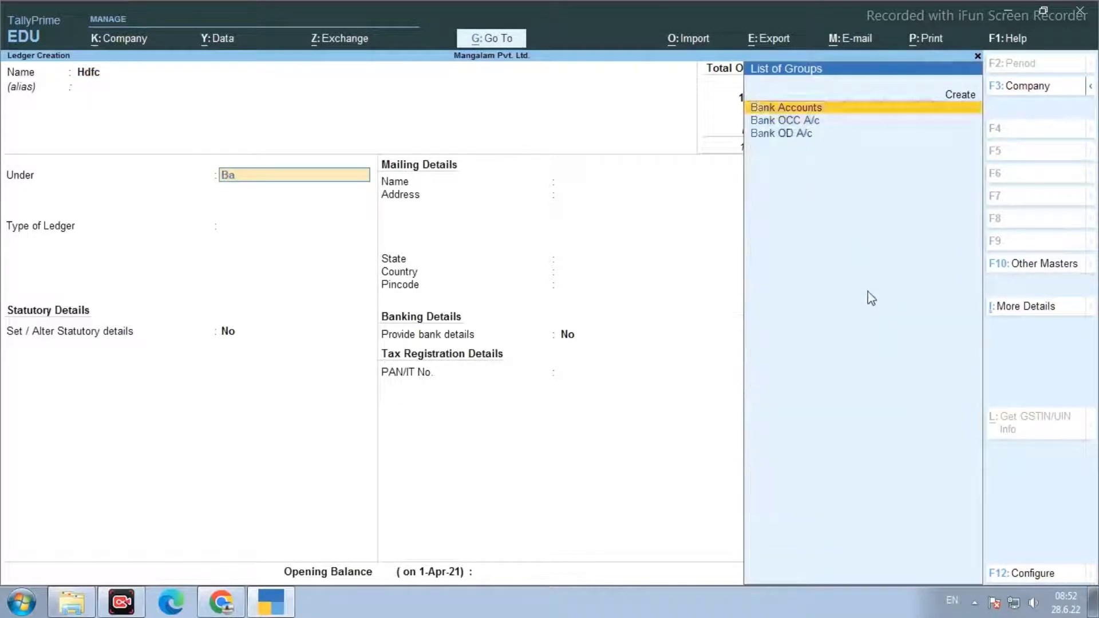
{"action": "key", "text": "Return"}
- Keep the default bank account details, cheque settings and mailing details for the Hdfc ledger
{"action": "key", "text": "Return"}
{"action": "key", "text": "Return"}
{"action": "key", "text": "Return"}
{"action": "key", "text": "Return"}
{"action": "key", "text": "Return"}
{"action": "key", "text": "Return"}
{"action": "key", "text": "Return"}
{"action": "key", "text": "Return"}
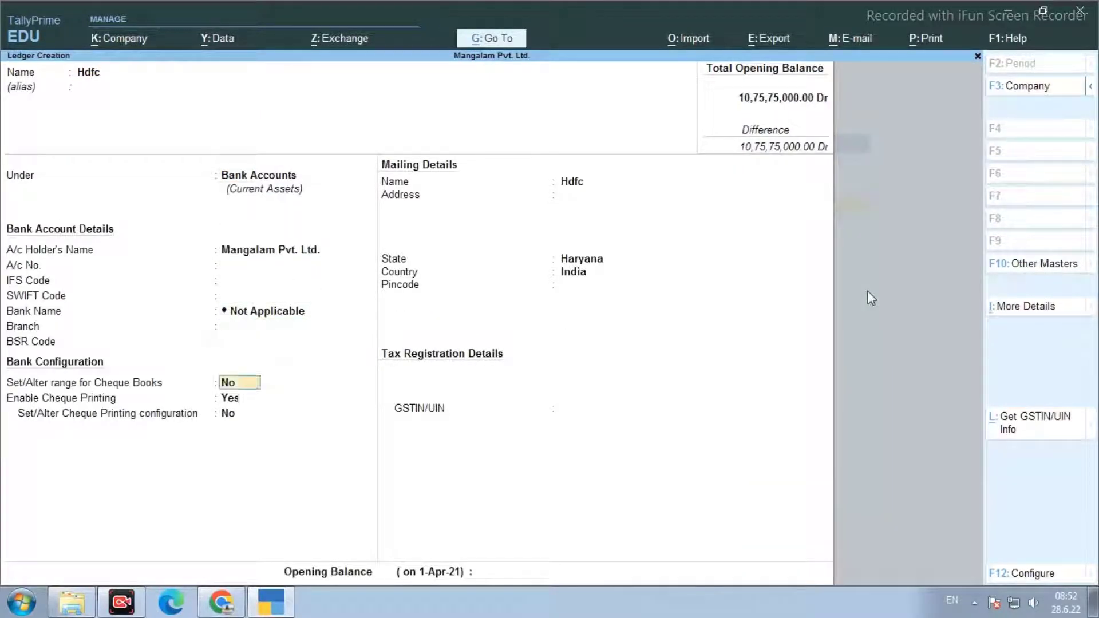
{"action": "key", "text": "Return"}
{"action": "key", "text": "Return"}
{"action": "key", "text": "Return"}
{"action": "key", "text": "Return"}
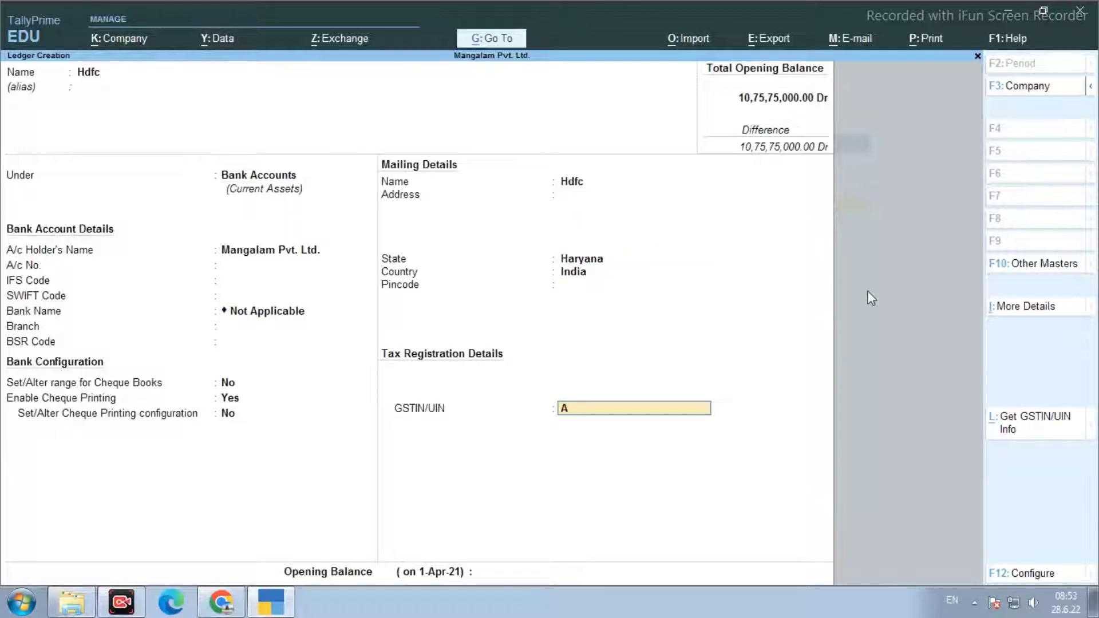
- Enter the bank's GSTIN/UIN, leave the opening balance blank, and save the Hdfc ledger
{"action": "type", "text": "AAAA1234A125"}
{"action": "key", "text": "Return"}
{"action": "key", "text": "Return"}
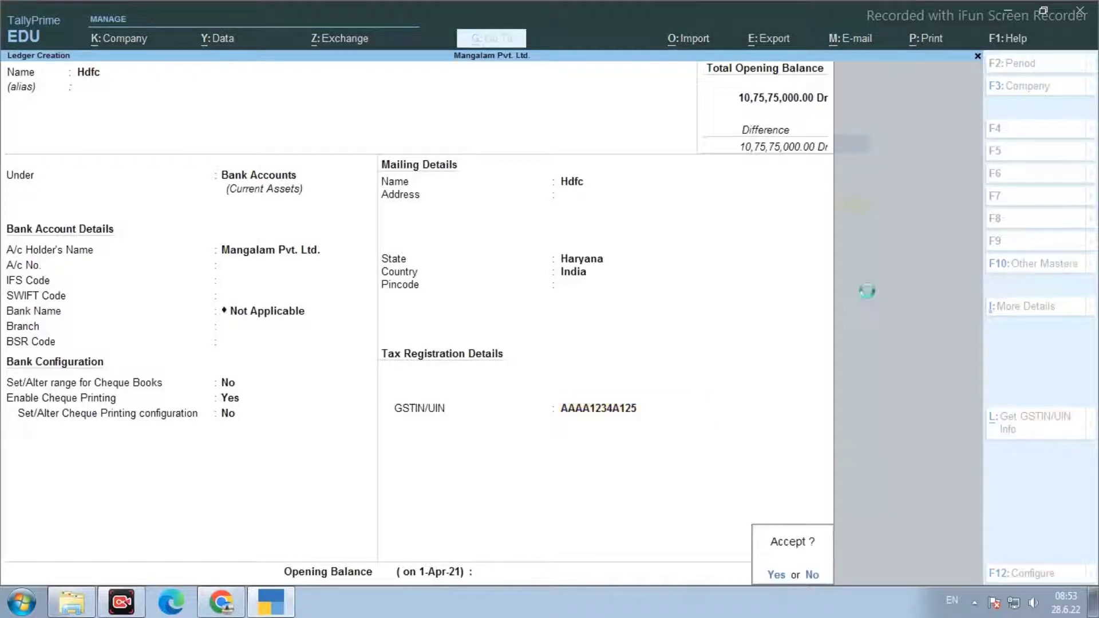
{"action": "key", "text": "y"}
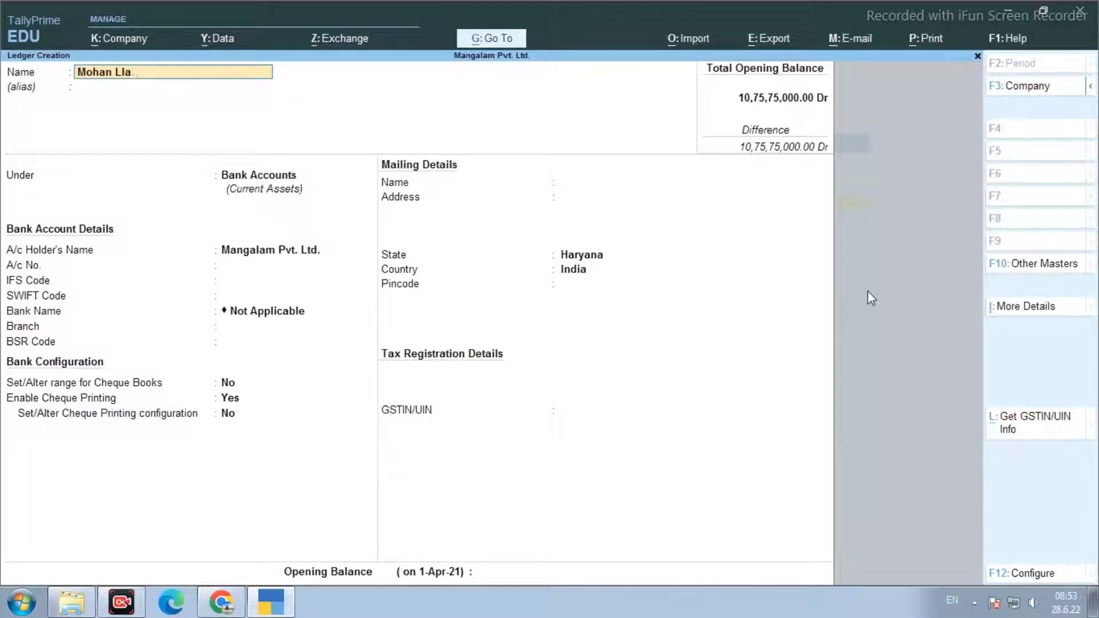
- Enter the customer's full name as the new ledger name and place it under Sundry Debtors
{"action": "key", "text": "BackSpace"}
{"action": "key", "text": "BackSpace"}
{"action": "key", "text": "Return"}
{"action": "key", "text": "Return"}
{"action": "type", "text": "Su"}
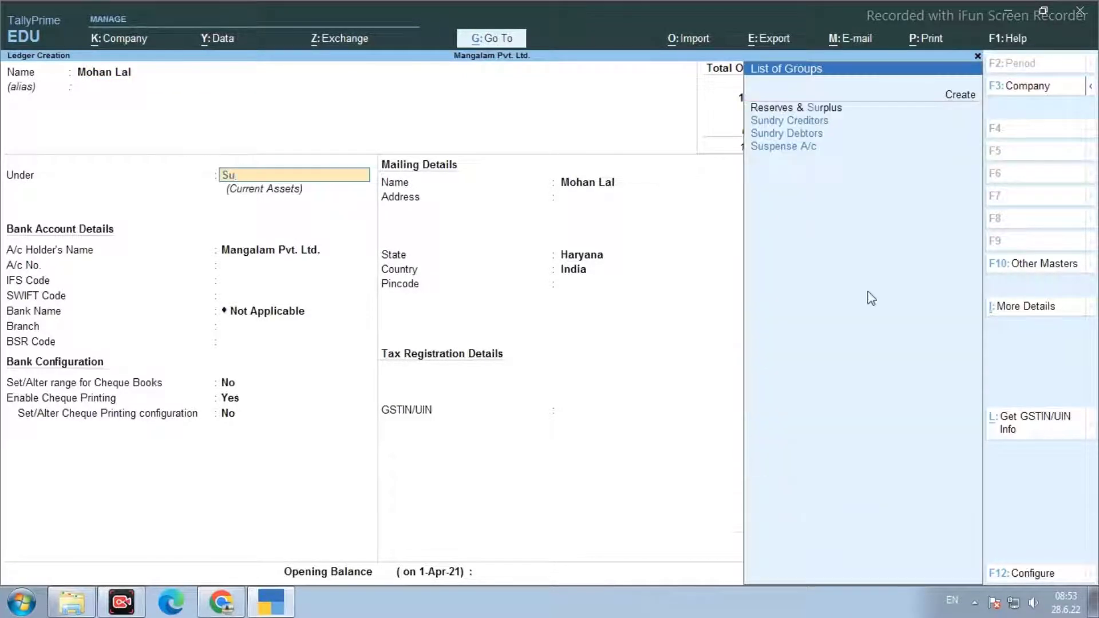
{"action": "key", "text": "Down"}
{"action": "key", "text": "Down"}
{"action": "key", "text": "Return"}
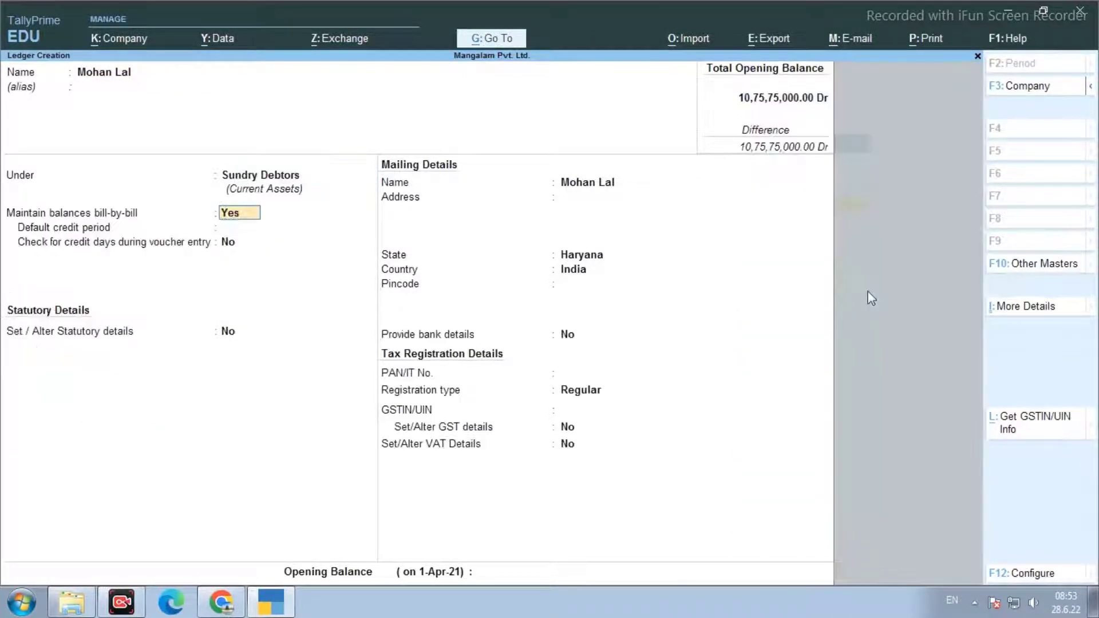
- Keep bill-by-bill balances on and enable the customer's statutory details, with TDS deductable and TCS applicable set to No
{"action": "key", "text": "Return"}
{"action": "key", "text": "Return"}
{"action": "type", "text": "y"}
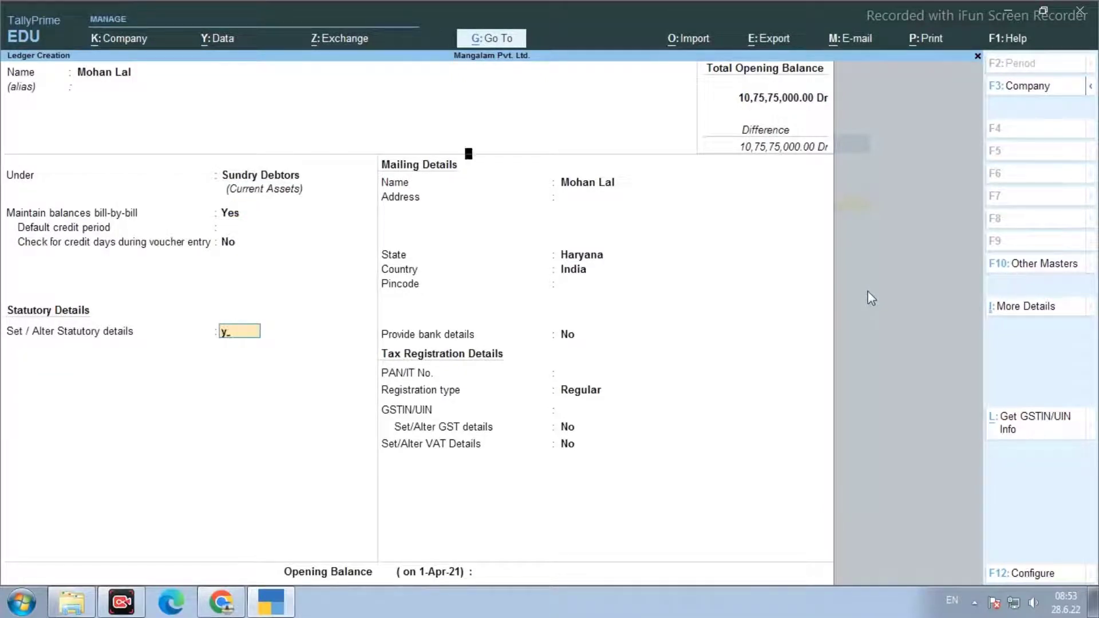
{"action": "key", "text": "Return"}
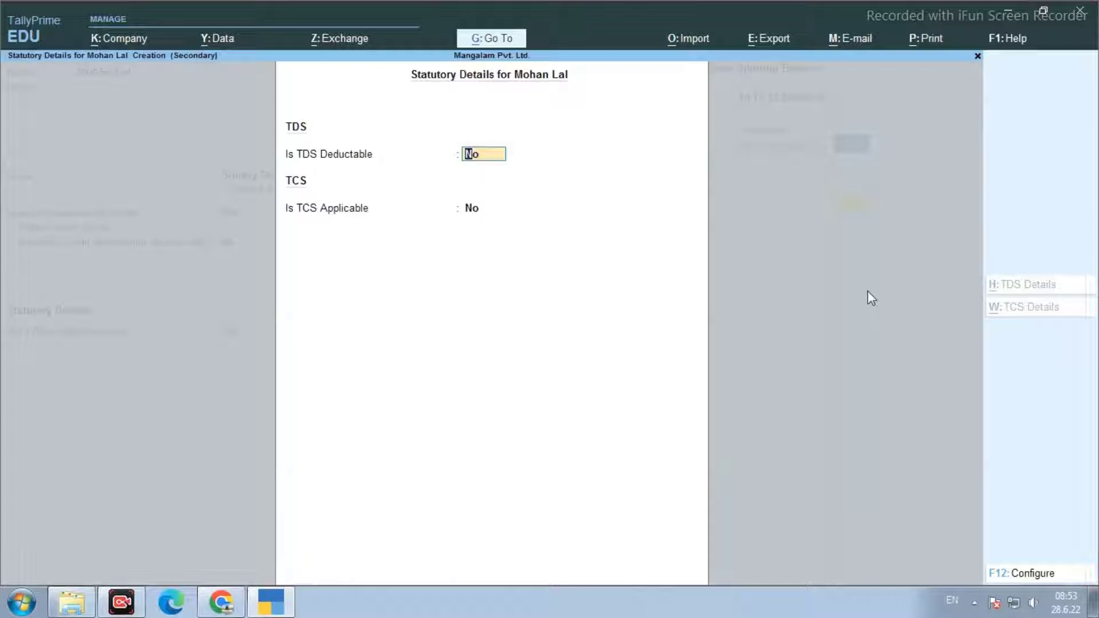
{"action": "key", "text": "Return"}
{"action": "key", "text": "Return"}
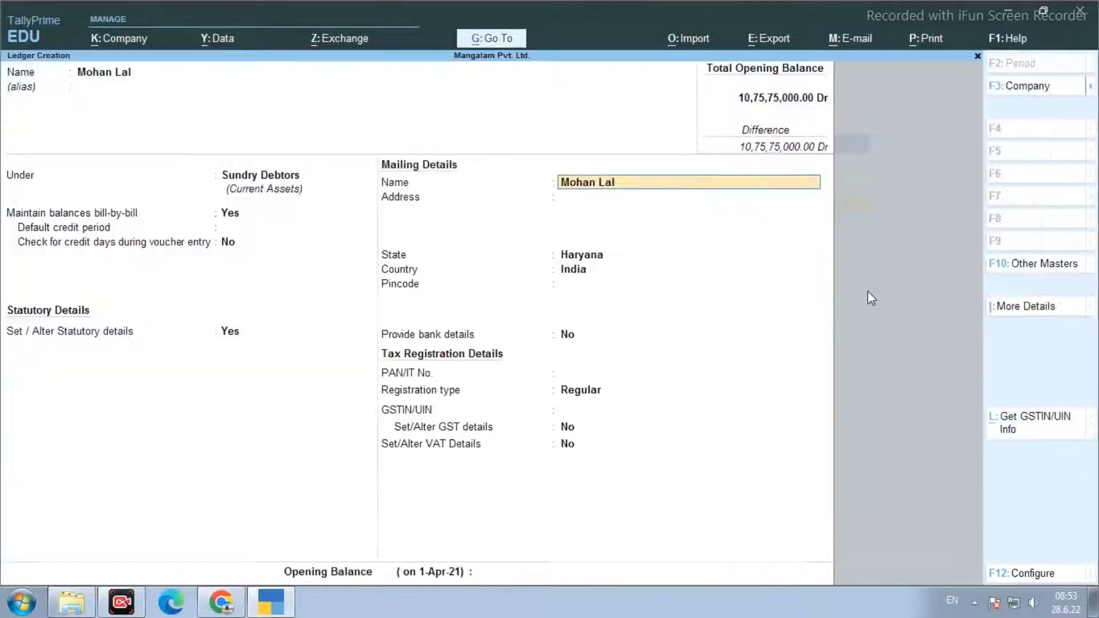
- Keep the customer's mailing defaults and Regular registration type, and enter the customer's GSTIN/UIN
{"action": "key", "text": "Return"}
{"action": "key", "text": "Return"}
{"action": "key", "text": "Return"}
{"action": "key", "text": "Return"}
{"action": "key", "text": "Return"}
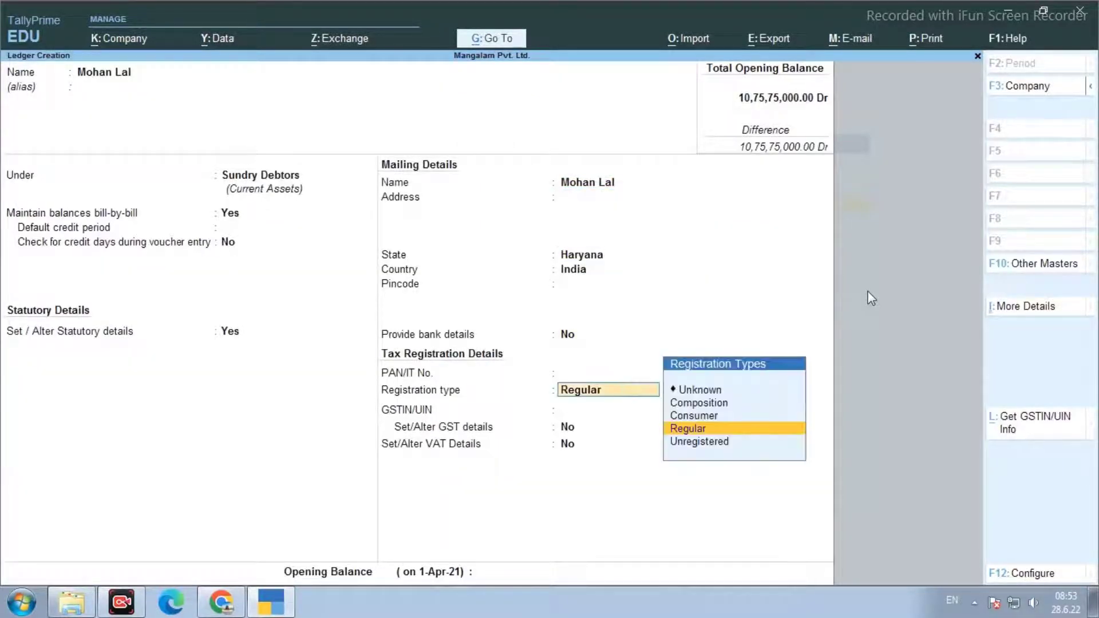
{"action": "key", "text": "Return"}
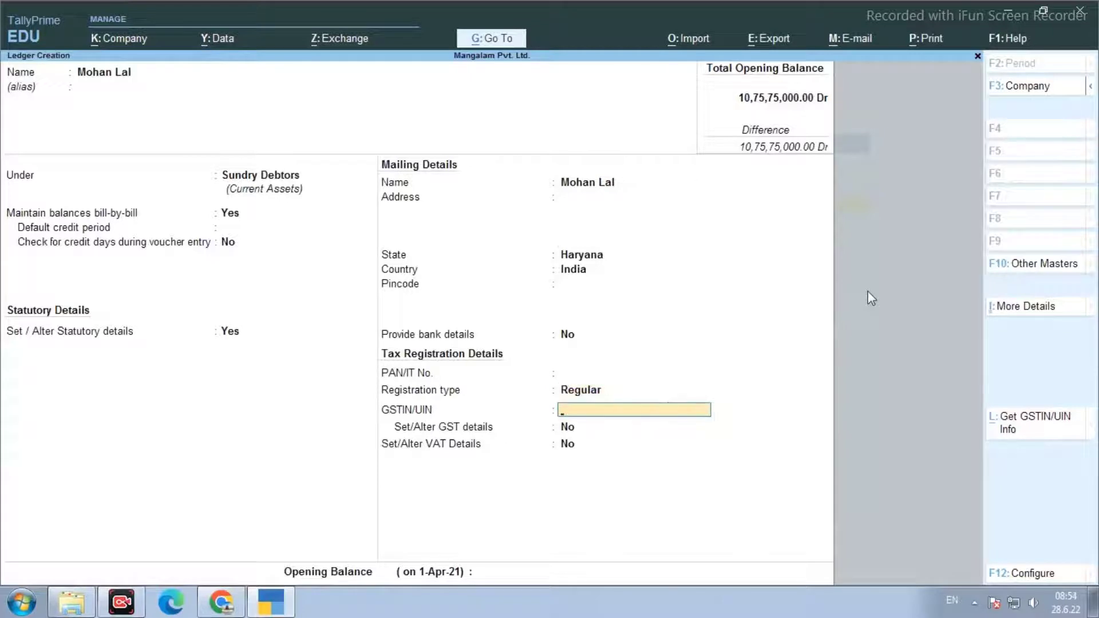
{"action": "type", "text": "BBBBB1234B2W6"}
{"action": "key", "text": "Return"}
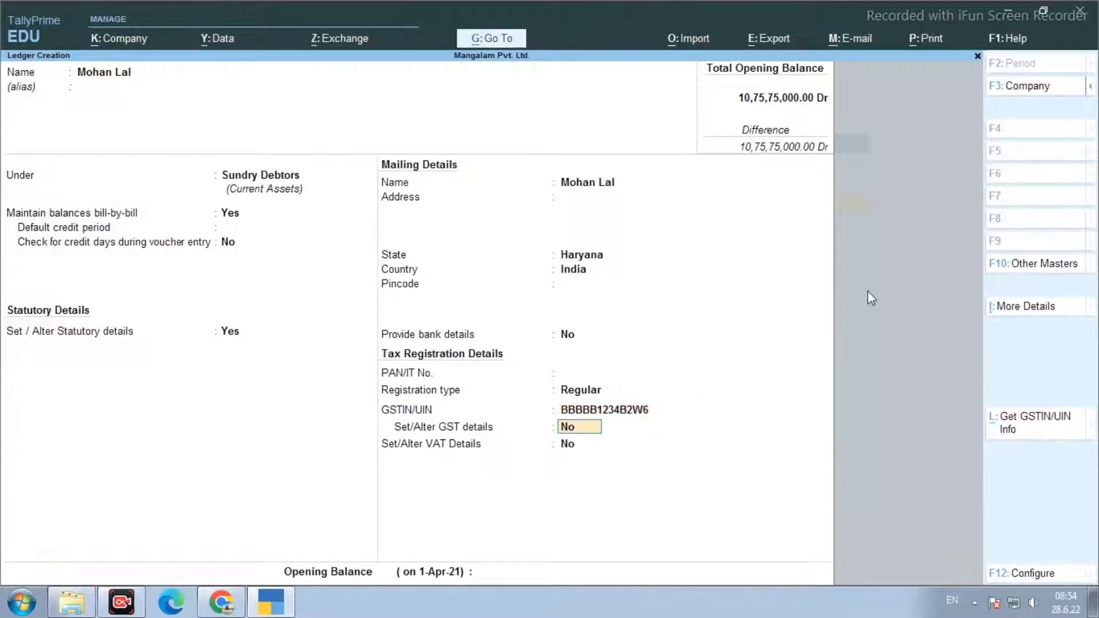
- Enable the customer's additional GST details and accept them with the default options
{"action": "type", "text": "y"}
{"action": "key", "text": "Return"}
{"action": "key", "text": "Return"}
{"action": "key", "text": "Return"}
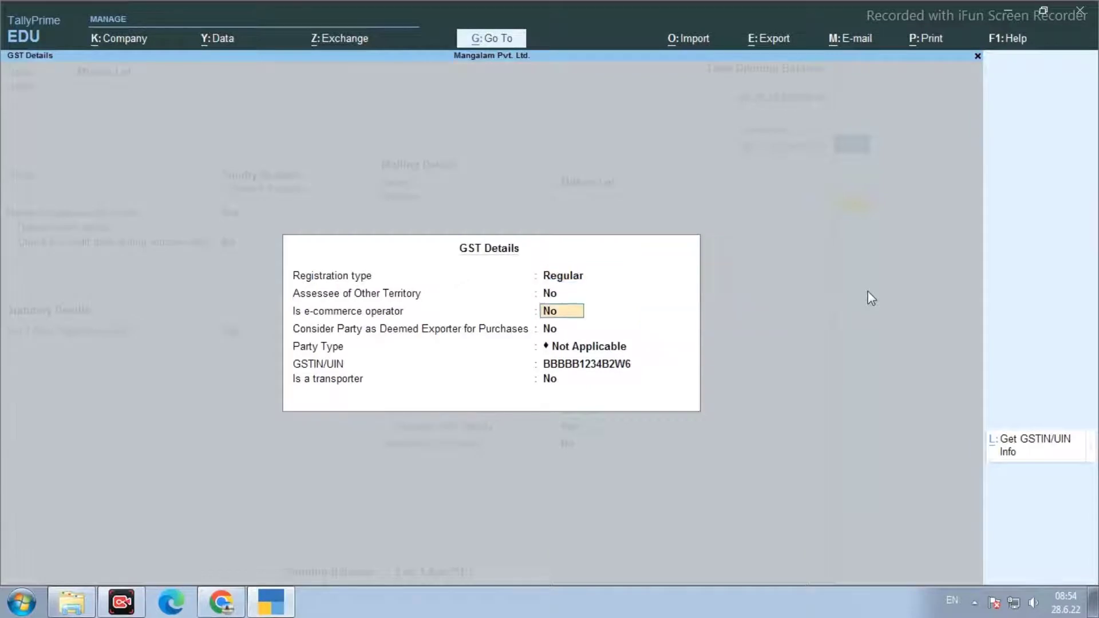
{"action": "key", "text": "Return"}
{"action": "key", "text": "Return"}
{"action": "key", "text": "Return"}
{"action": "key", "text": "Return"}
{"action": "key", "text": "Return"}
{"action": "key", "text": "Return"}
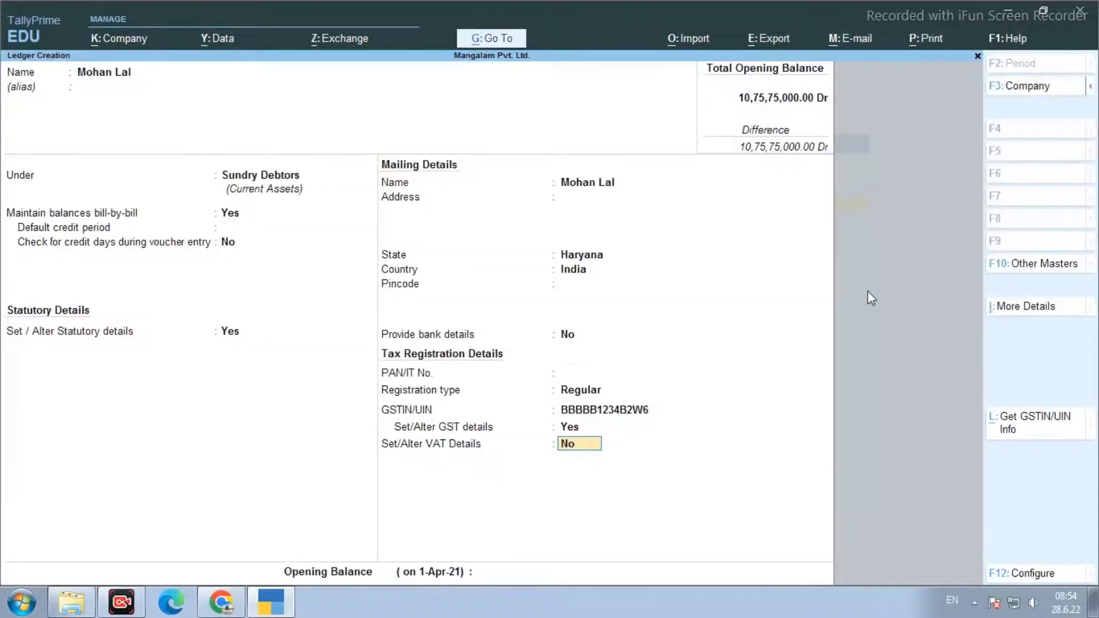
- Leave VAT details set to No and give the customer ledger an opening balance of 1,000 Dr
{"action": "key", "text": "Return"}
{"action": "key", "text": "Return"}
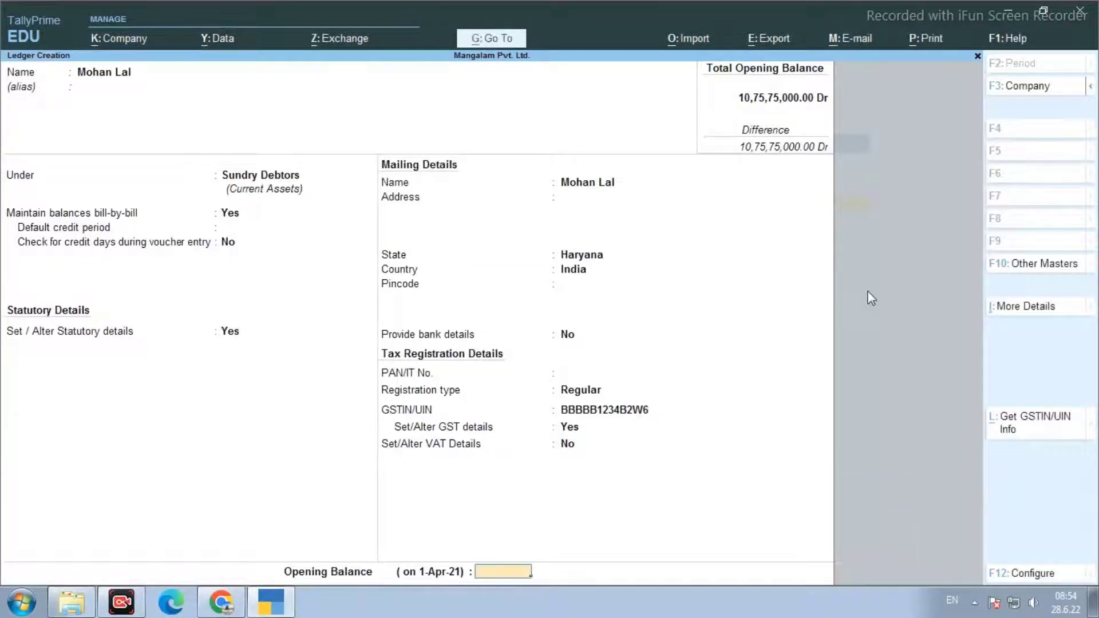
{"action": "type", "text": "1,000"}
{"action": "key", "text": "Return"}
{"action": "key", "text": "Return"}
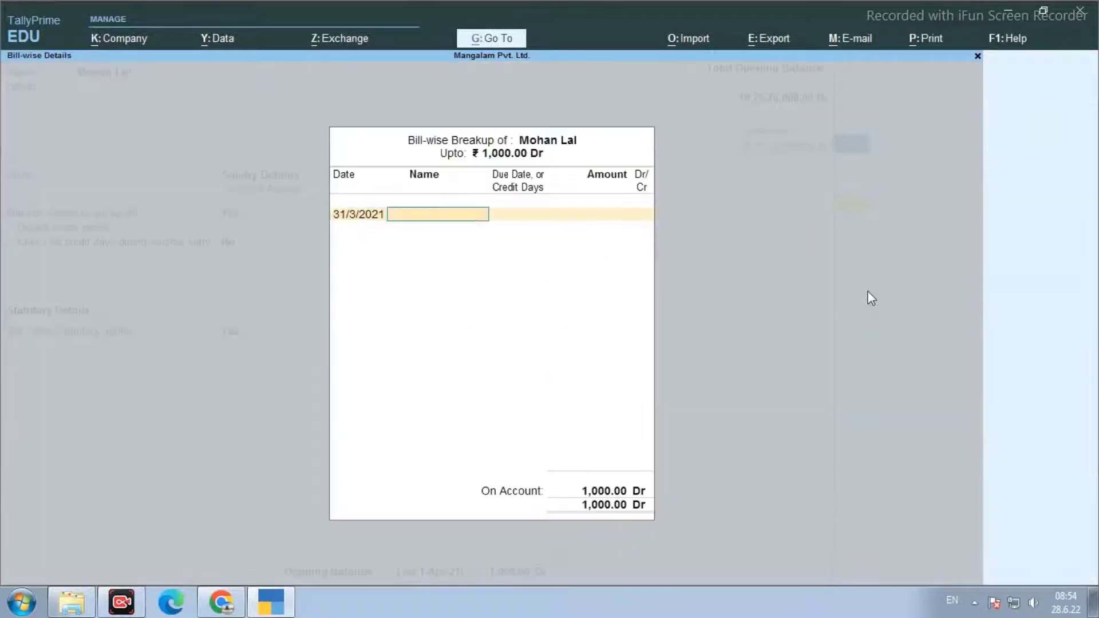
- Allocate the 1,000 Dr opening balance to bill 5 dated 31-Mar-21 and save the customer ledger
{"action": "type", "text": "5"}
{"action": "key", "text": "Return"}
{"action": "key", "text": "Return"}
{"action": "key", "text": "Return"}
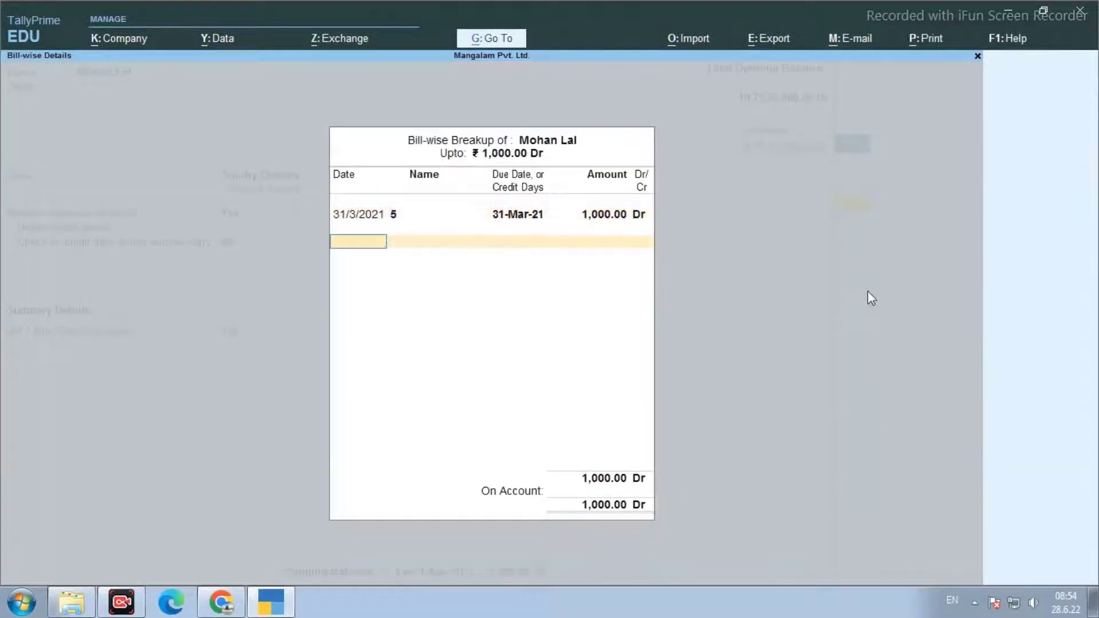
{"action": "key", "text": "Return"}
{"action": "key", "text": "Return"}
- Leave master creation and start a new Receipt voucher
{"action": "key", "text": "Escape"}
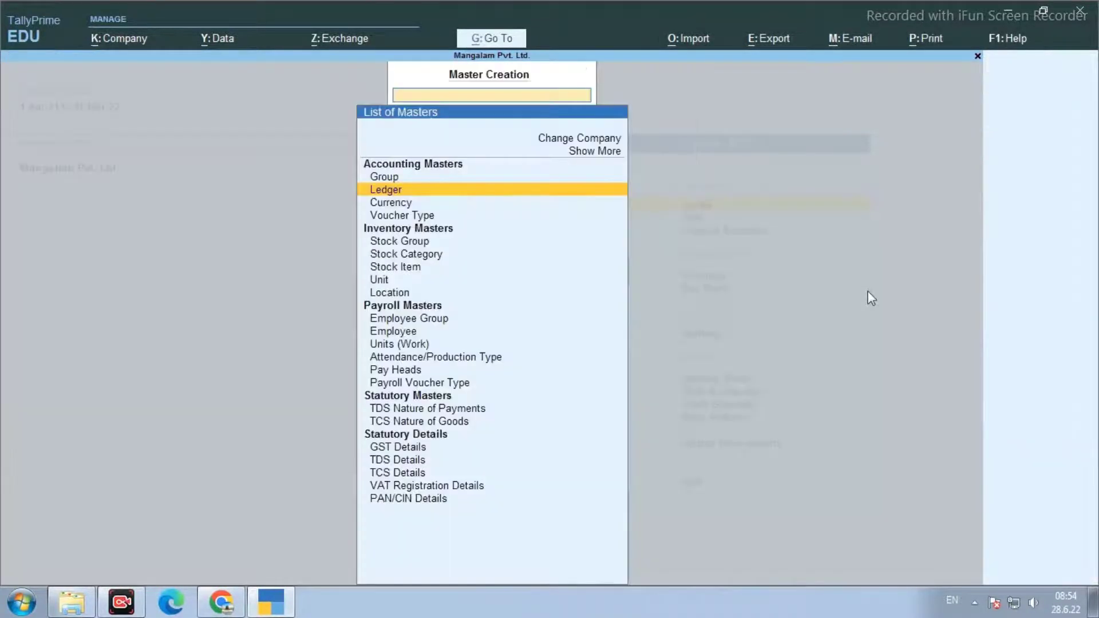
{"action": "key", "text": "Escape"}
{"action": "key", "text": "Down"}
{"action": "key", "text": "Down"}
{"action": "key", "text": "Down"}
{"action": "key", "text": "Return"}
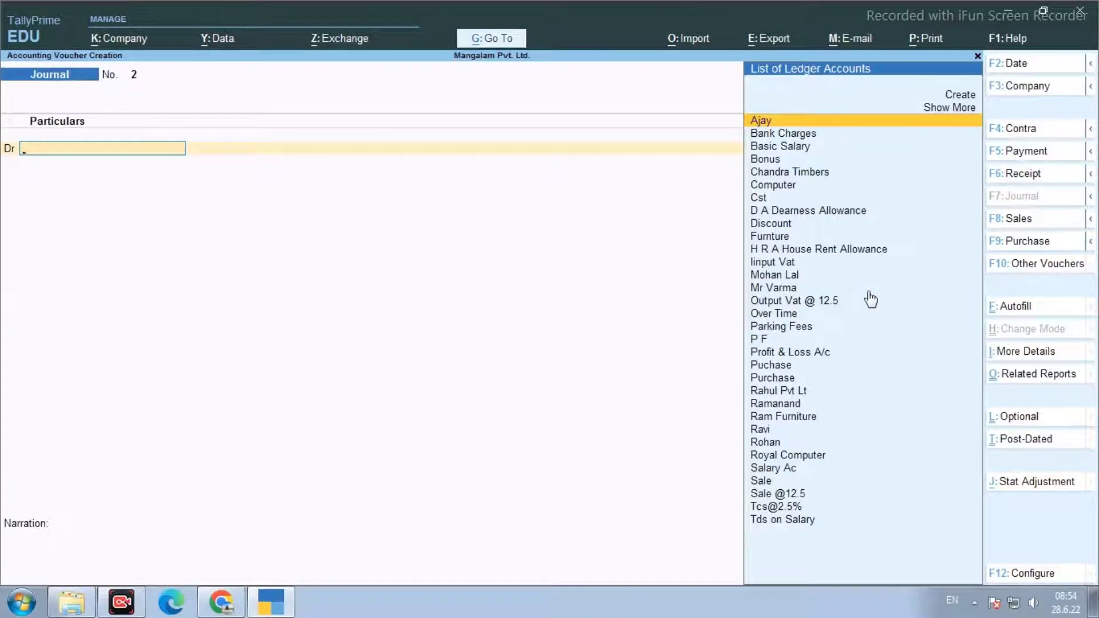
{"action": "key", "text": "F6"}
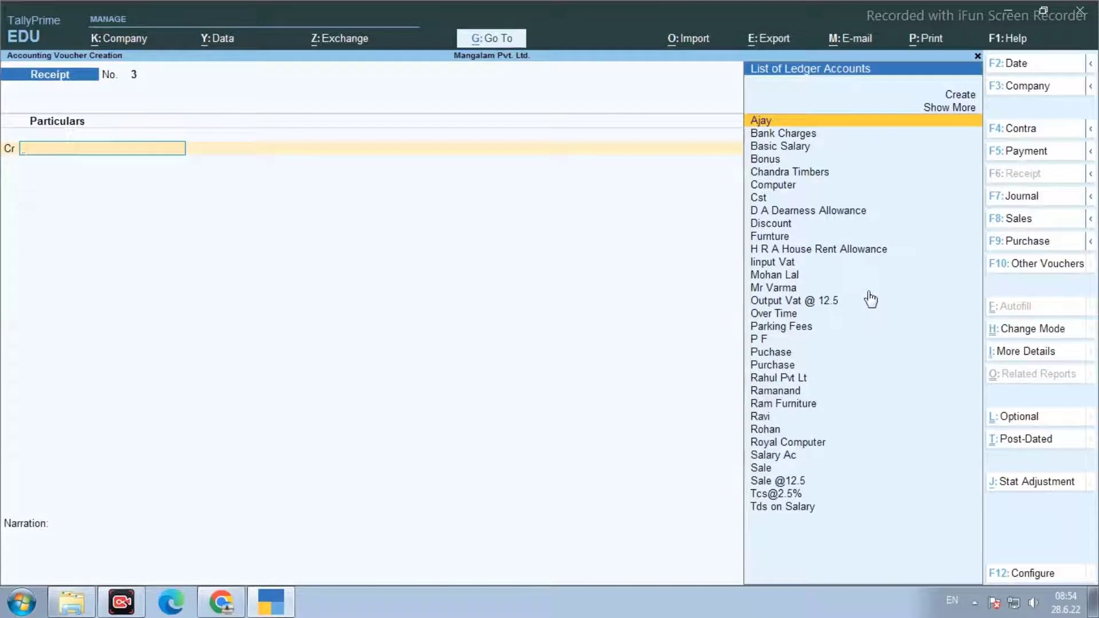
- Credit the new customer's ledger with 10,000 in the receipt voucher
{"action": "type", "text": "Mo"}
{"action": "key", "text": "Return"}
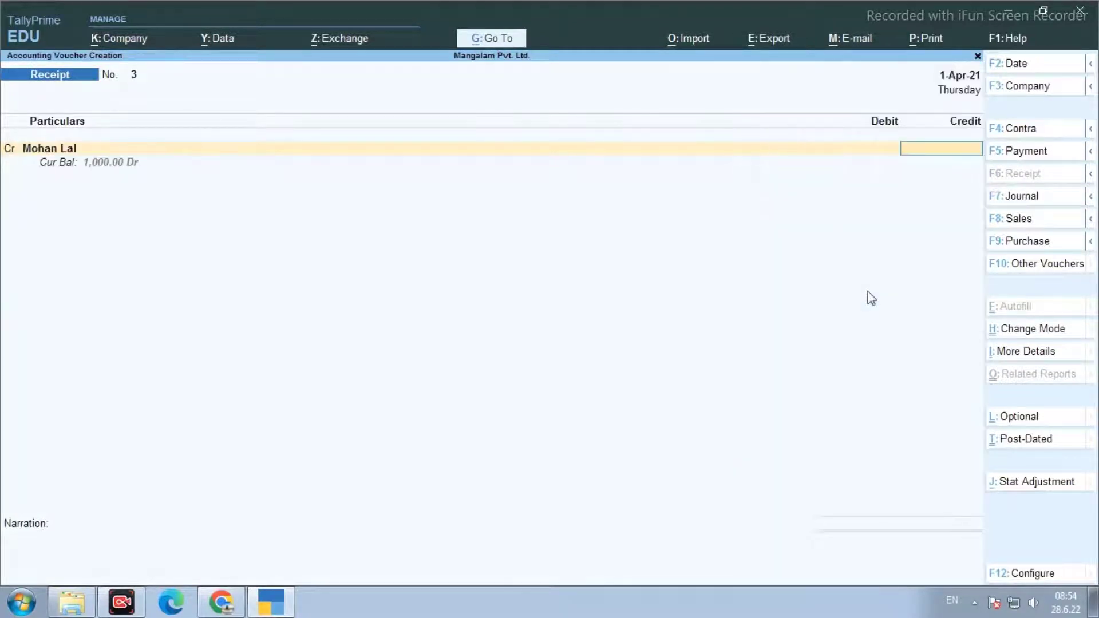
{"action": "type", "text": "10000"}
{"action": "key", "text": "Return"}
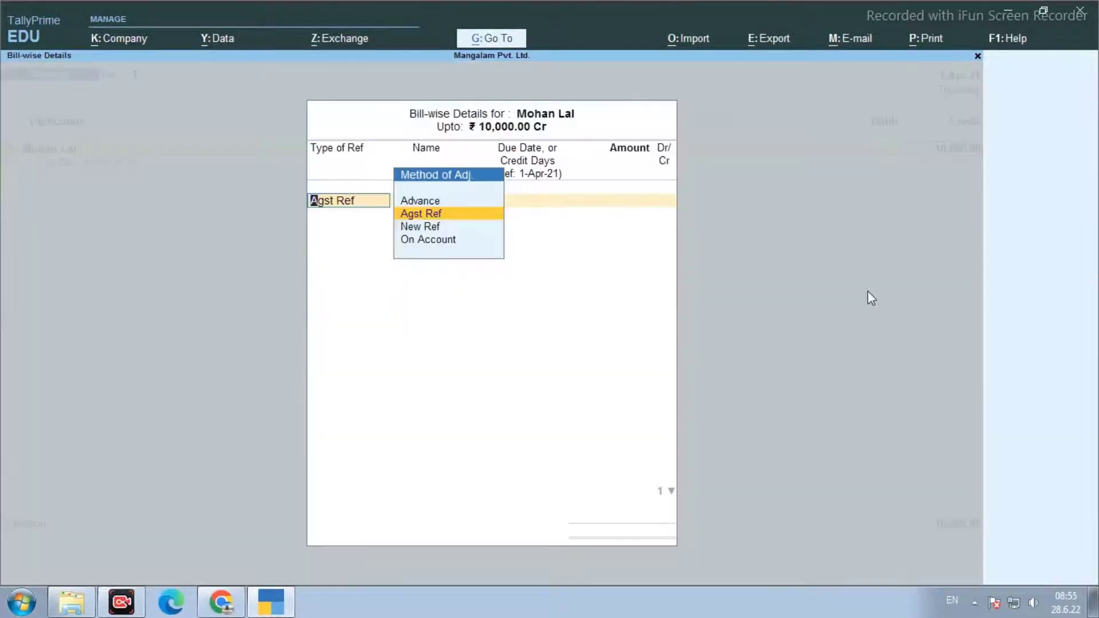
- Allocate 1,000 Cr of the receipt against reference bill 5
{"action": "key", "text": "Return"}
{"action": "key", "text": "Return"}
{"action": "key", "text": "Return"}
{"action": "key", "text": "Return"}
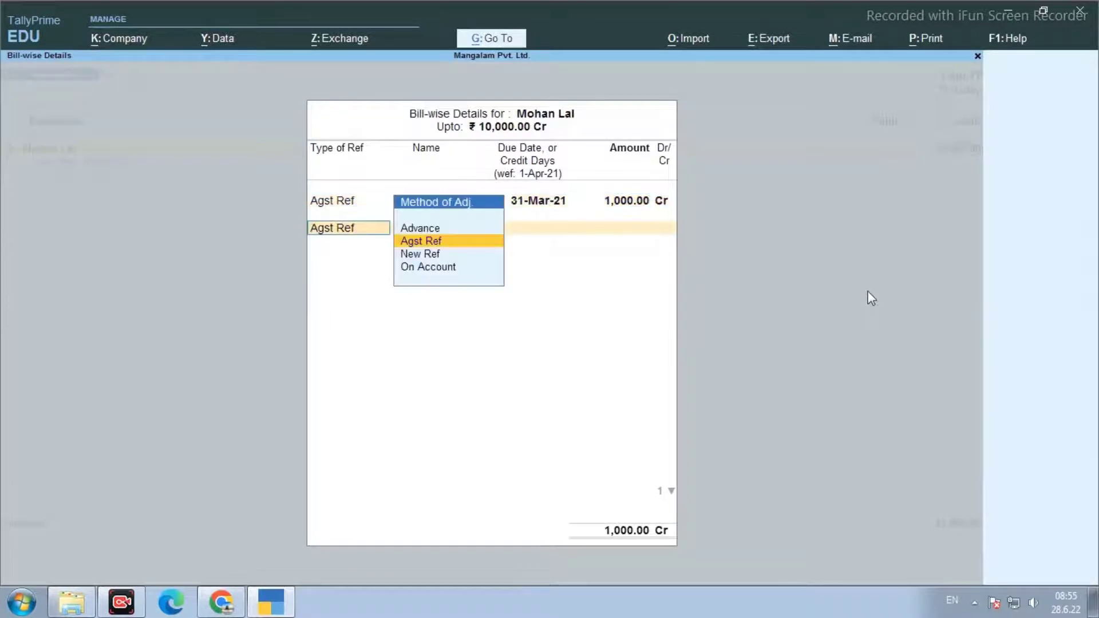
- Allocate the remaining 9,000 Cr of the receipt as On Account
{"action": "key", "text": "Return"}
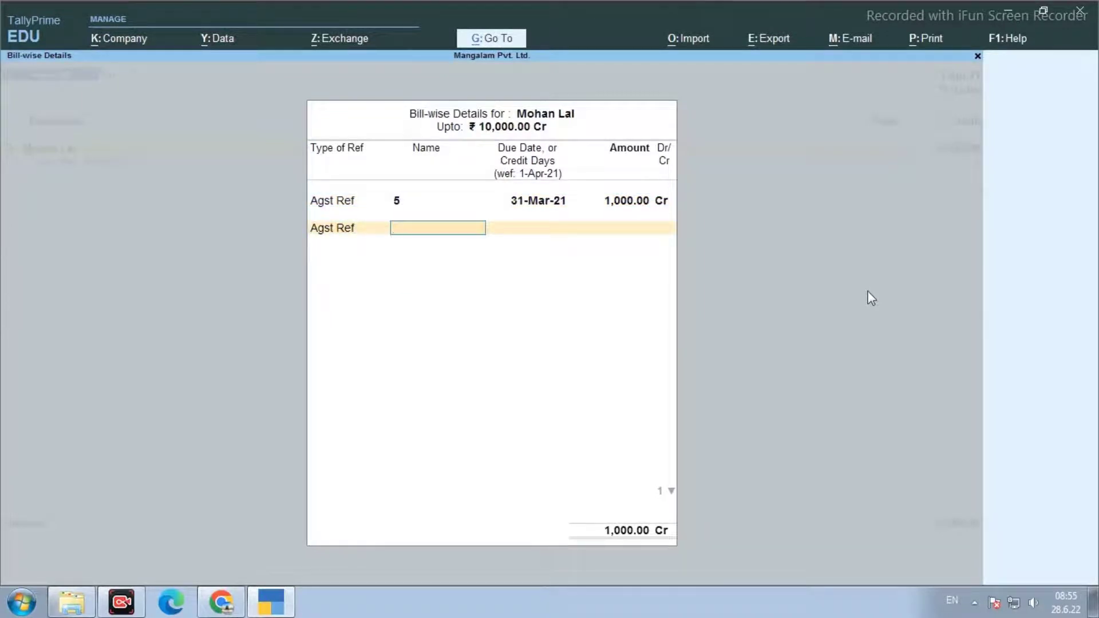
{"action": "key", "text": "BackSpace"}
{"action": "key", "text": "BackSpace"}
{"action": "key", "text": "Return"}
{"action": "key", "text": "Return"}
{"action": "key", "text": "BackSpace"}
{"action": "key", "text": "Down"}
{"action": "key", "text": "Down"}
{"action": "key", "text": "Return"}
{"action": "key", "text": "Return"}
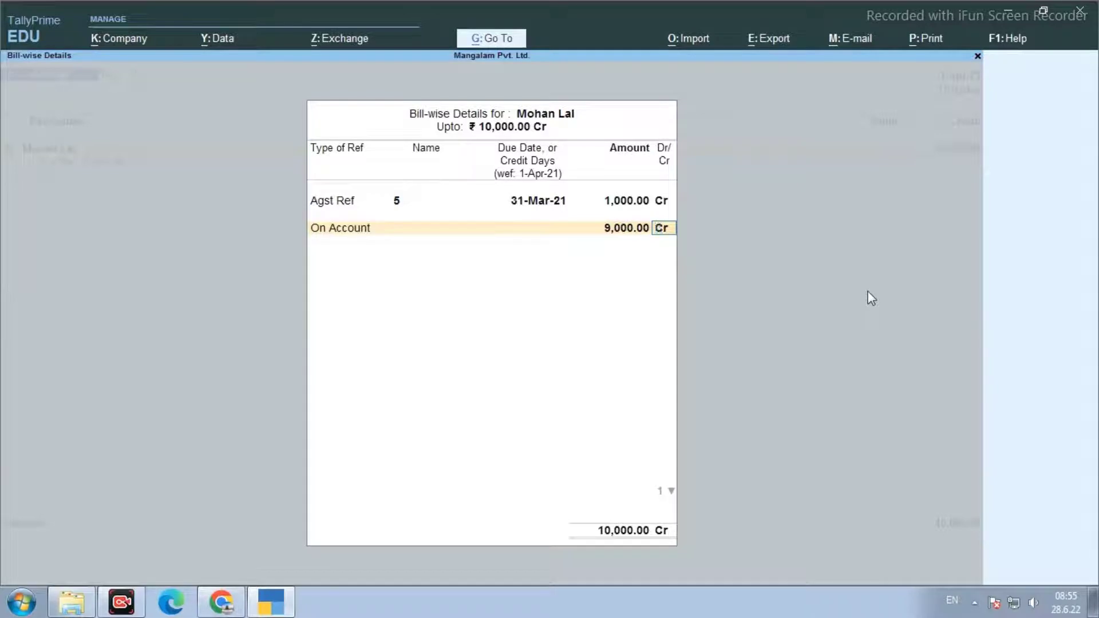
- Change the receipt's bill 5 allocation from Agst Ref to New Ref and return to the voucher
{"action": "key", "text": "BackSpace"}
{"action": "key", "text": "BackSpace"}
{"action": "key", "text": "BackSpace"}
{"action": "key", "text": "BackSpace"}
{"action": "key", "text": "BackSpace"}
{"action": "key", "text": "BackSpace"}
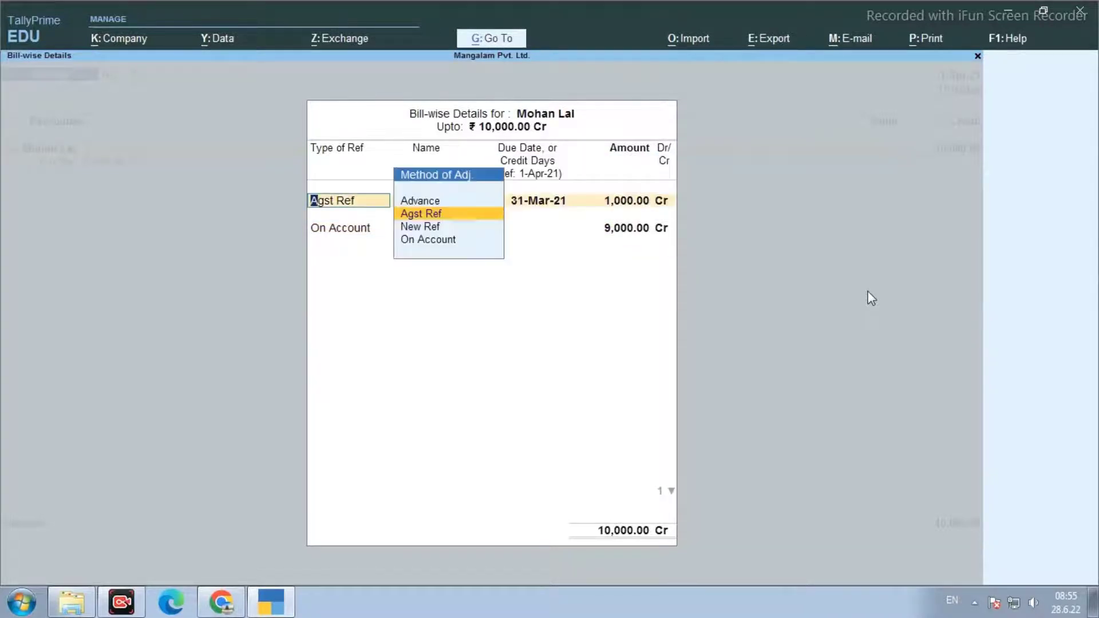
{"action": "key", "text": "Down"}
{"action": "key", "text": "Return"}
{"action": "key", "text": "Return"}
{"action": "key", "text": "ctrl+a"}
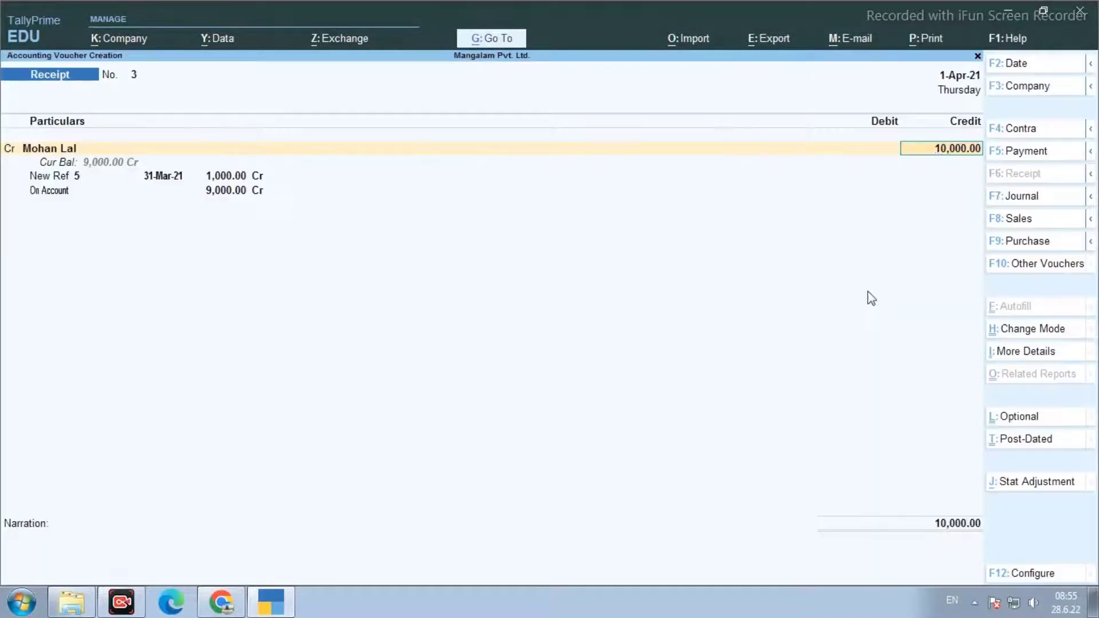
- Discard the unfinished receipt voucher and restart it, crediting the customer's ledger with 10,000
{"action": "key", "text": "Escape"}
{"action": "key", "text": "y"}
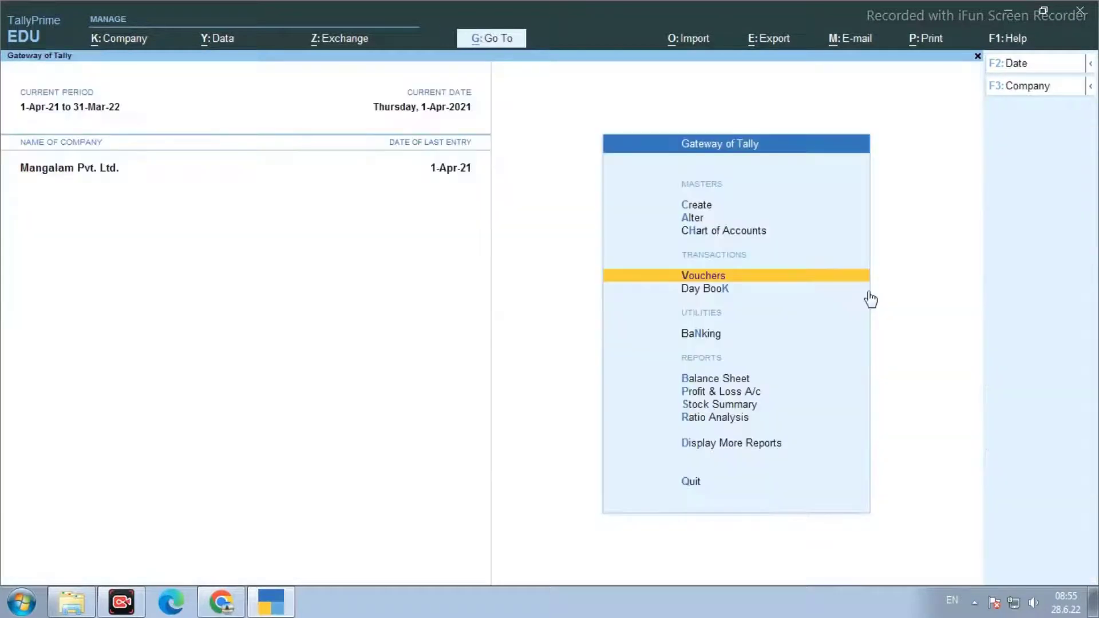
{"action": "key", "text": "Return"}
{"action": "type", "text": "Moh"}
{"action": "key", "text": "Return"}
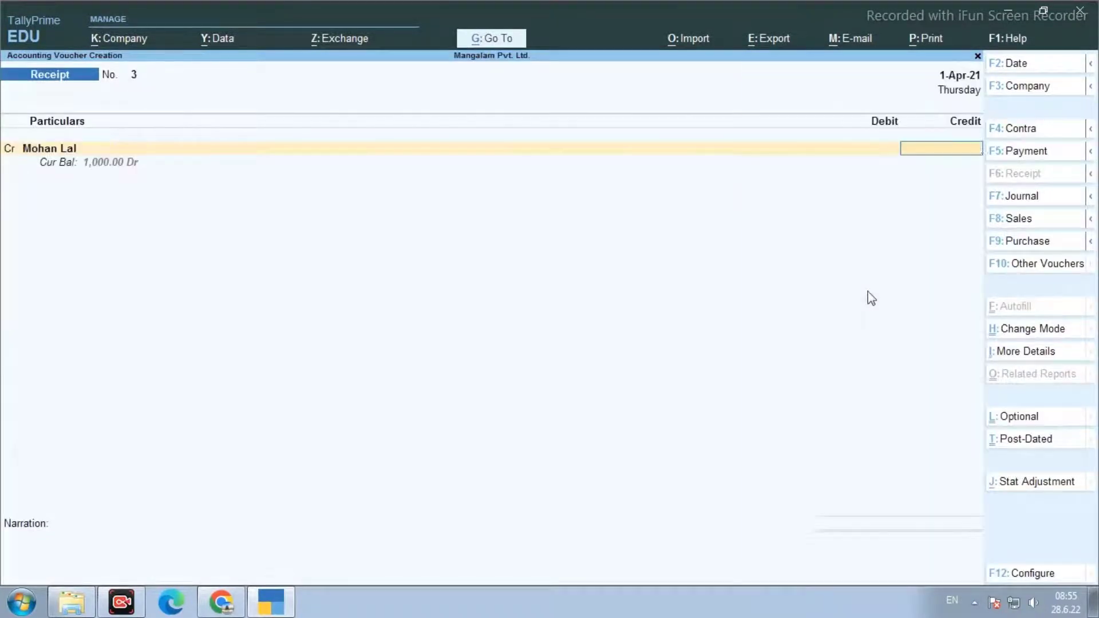
{"action": "type", "text": "10000"}
{"action": "key", "text": "Return"}
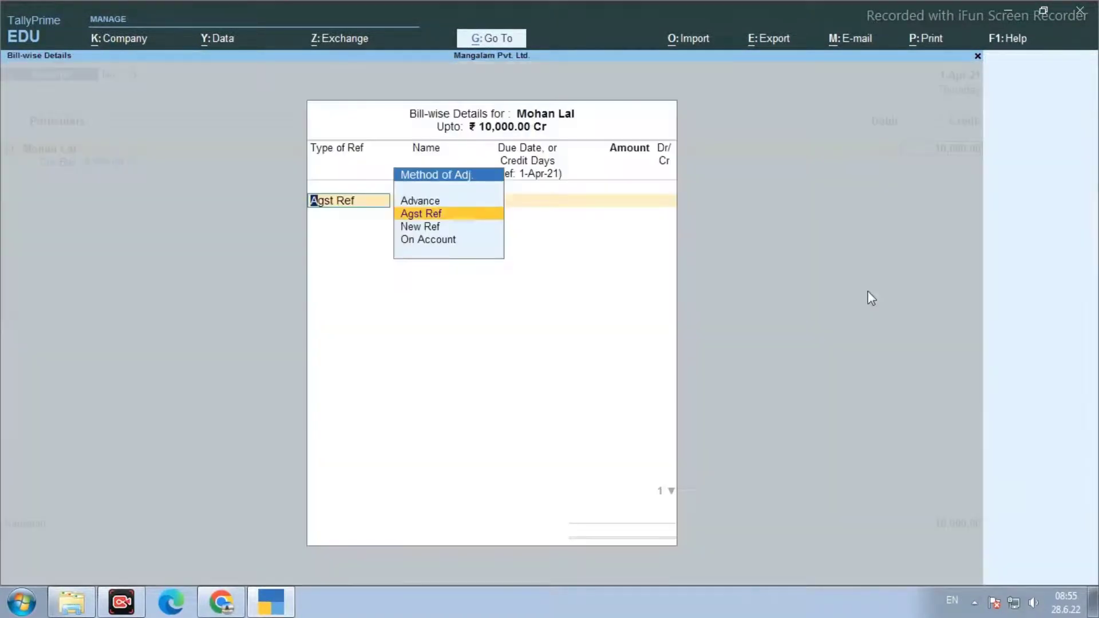
- Allocate the full 10,000 Cr of the receipt as New Ref with the name 3
{"action": "key", "text": "Down"}
{"action": "key", "text": "Return"}
{"action": "key", "text": "Return"}
{"action": "key", "text": "Return"}
{"action": "key", "text": "Return"}
{"action": "key", "text": "Return"}
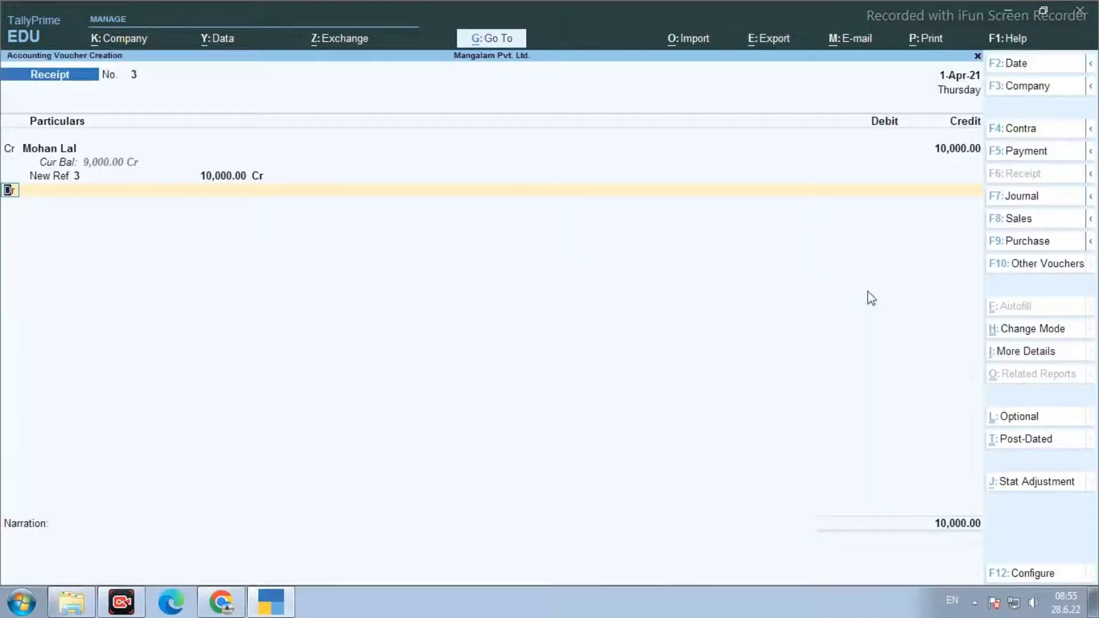
- Debit the Hdfc ledger in the receipt and set the registration type in its party details to Regular
{"action": "key", "text": "Return"}
{"action": "type", "text": "hdfc"}
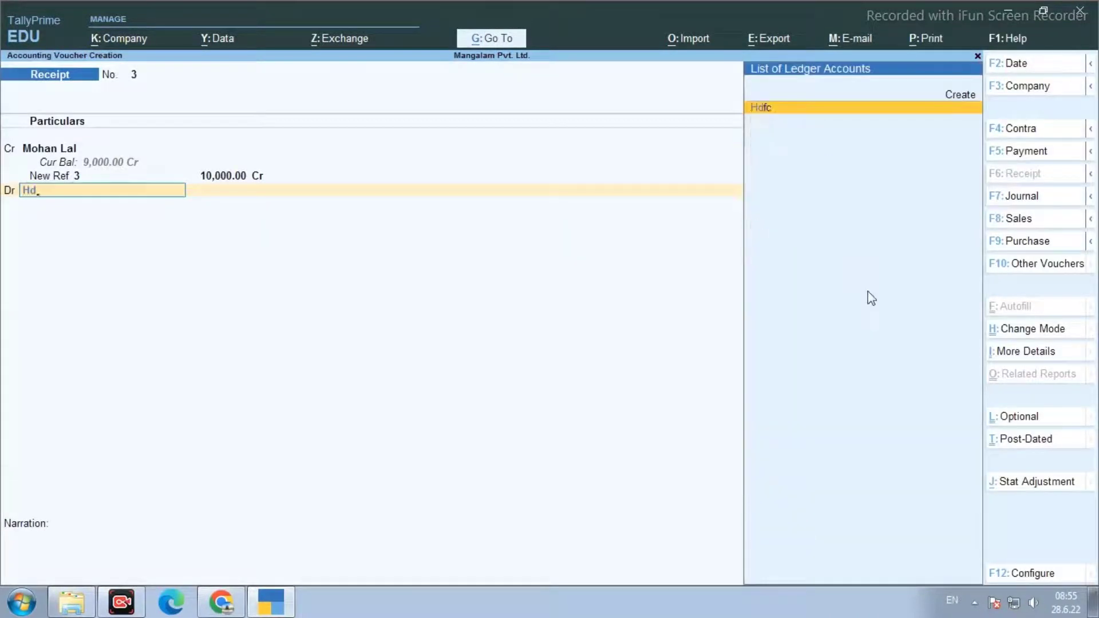
{"action": "key", "text": "Return"}
{"action": "key", "text": "Return"}
{"action": "key", "text": "Return"}
{"action": "key", "text": "Return"}
{"action": "key", "text": "Return"}
{"action": "key", "text": "Return"}
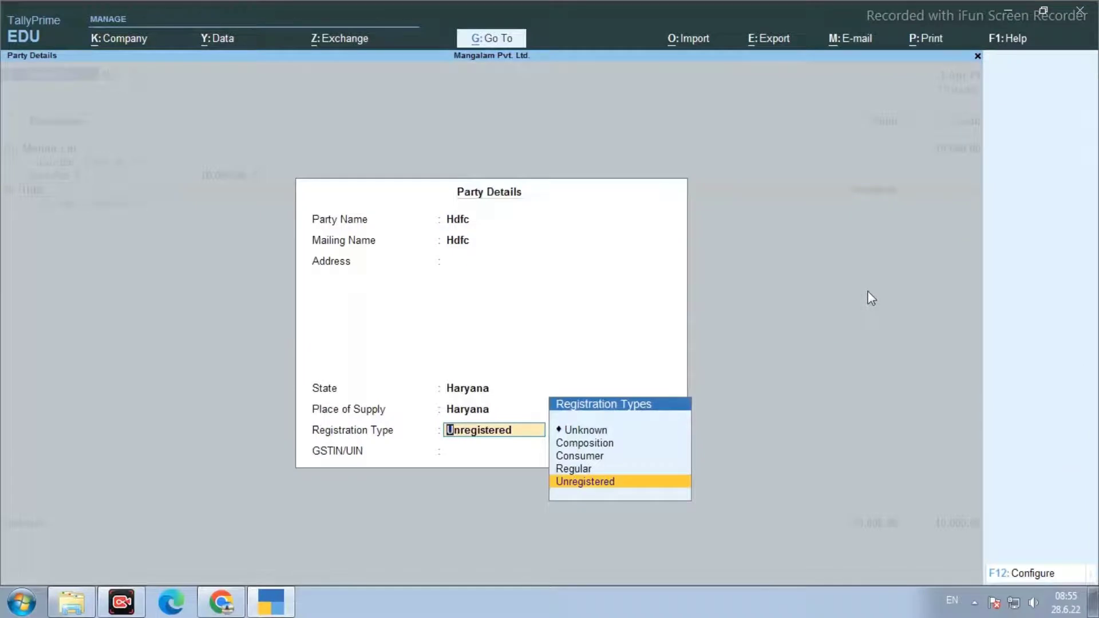
{"action": "key", "text": "Up"}
{"action": "key", "text": "Return"}
{"action": "key", "text": "Return"}
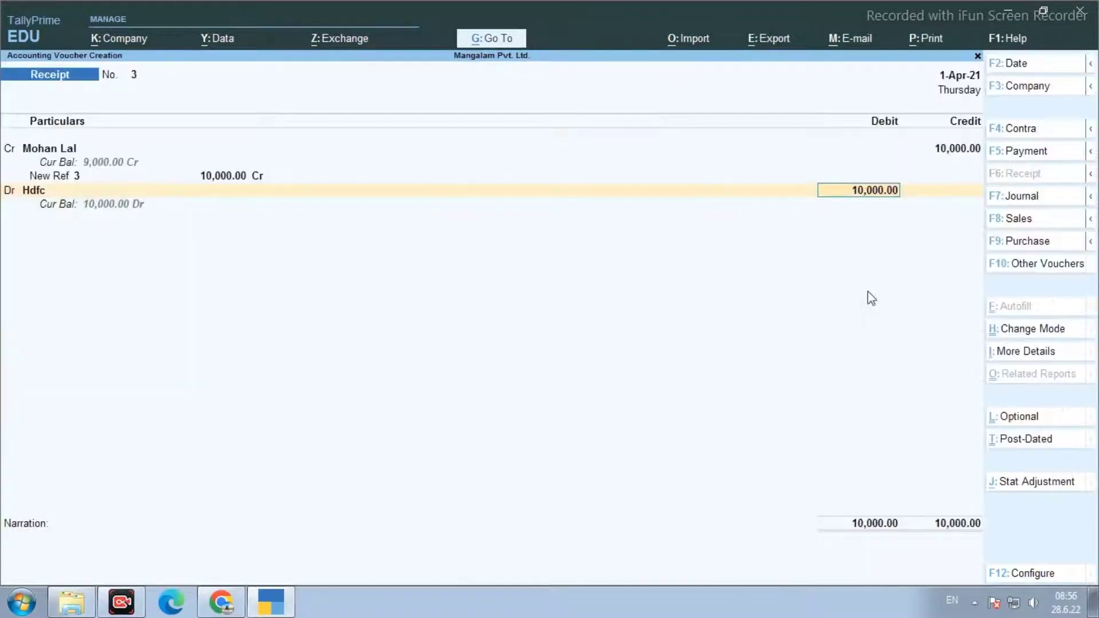
- Accept the 10,000 Hdfc debit with a Cheque/DD bank allocation and save the receipt voucher
{"action": "key", "text": "Return"}
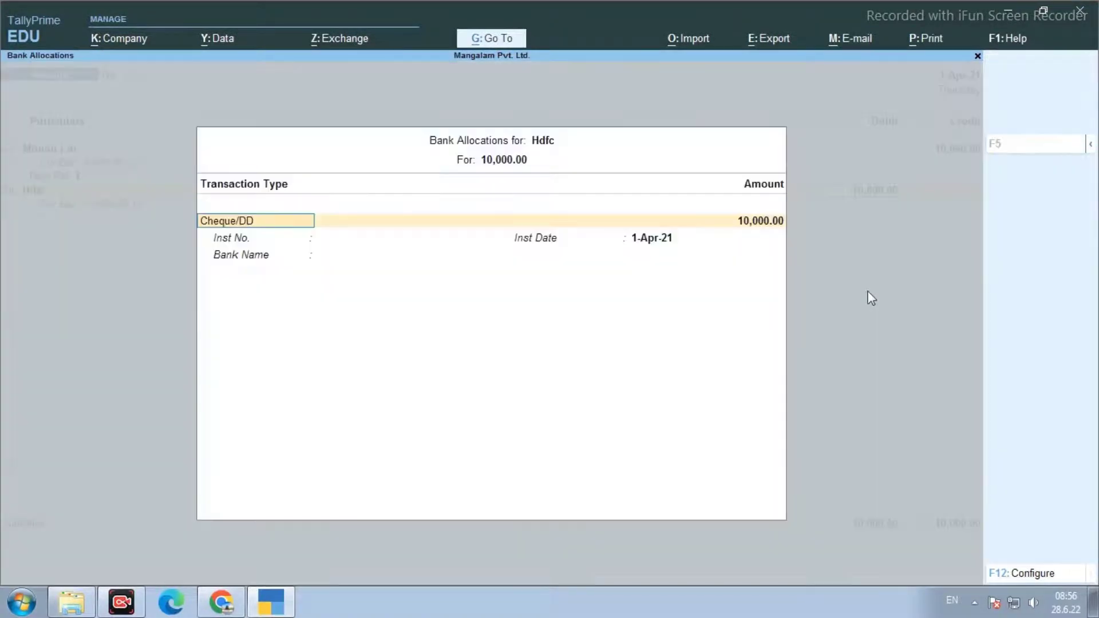
{"action": "key", "text": "Return"}
{"action": "key", "text": "Return"}
{"action": "key", "text": "Return"}
{"action": "key", "text": "Return"}
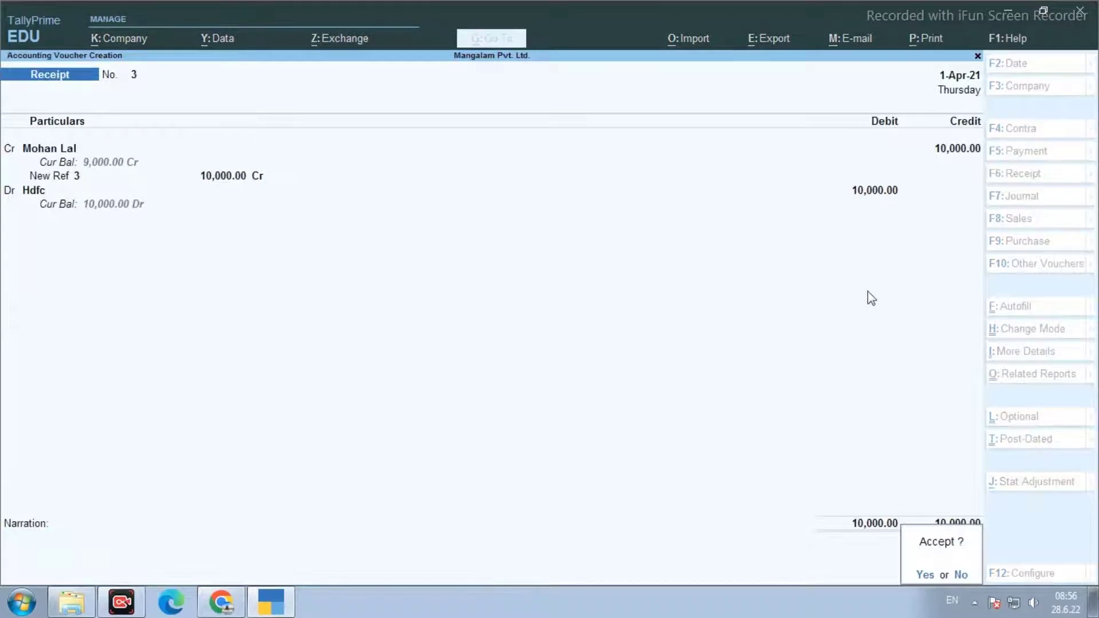
{"action": "key", "text": "Return"}
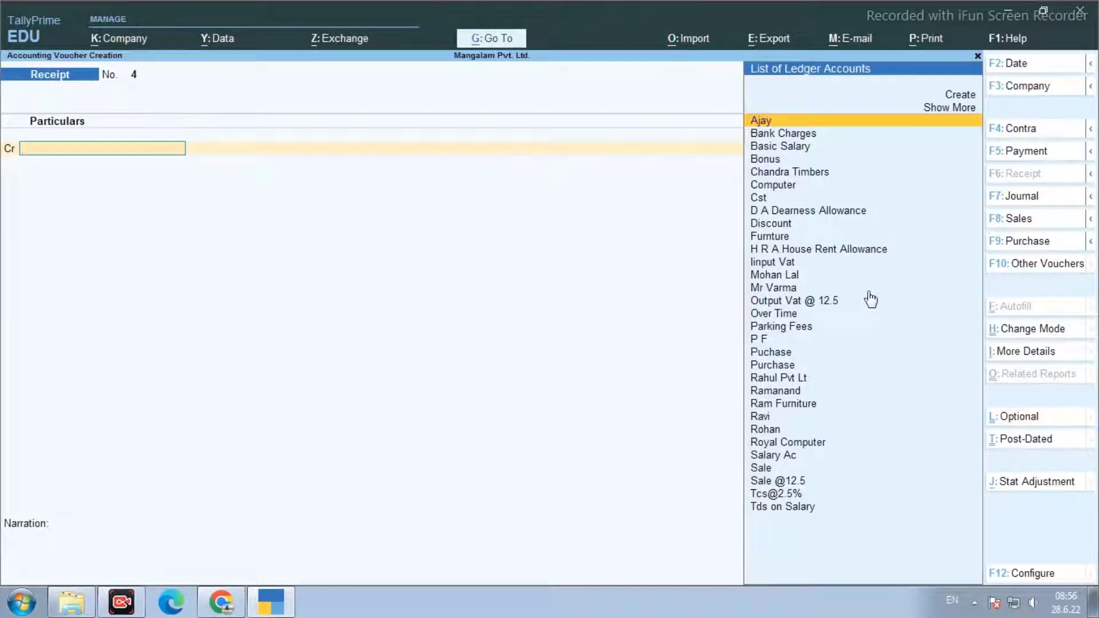
- Start a Payment voucher and debit the same customer's ledger with 10,000
{"action": "key", "text": "F5"}
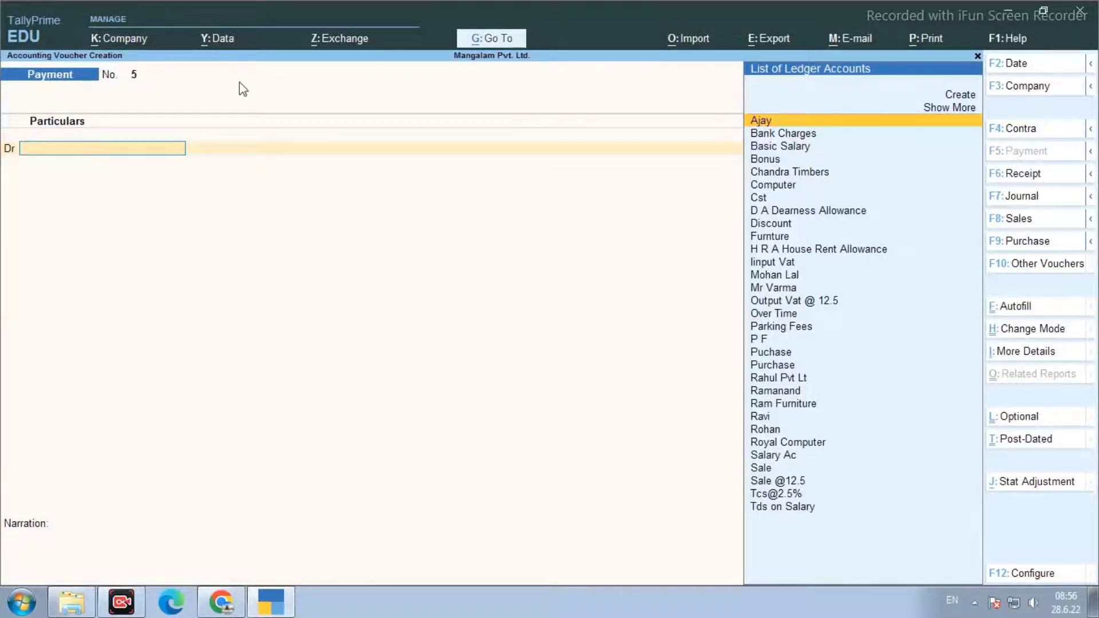
{"action": "type", "text": "Mo"}
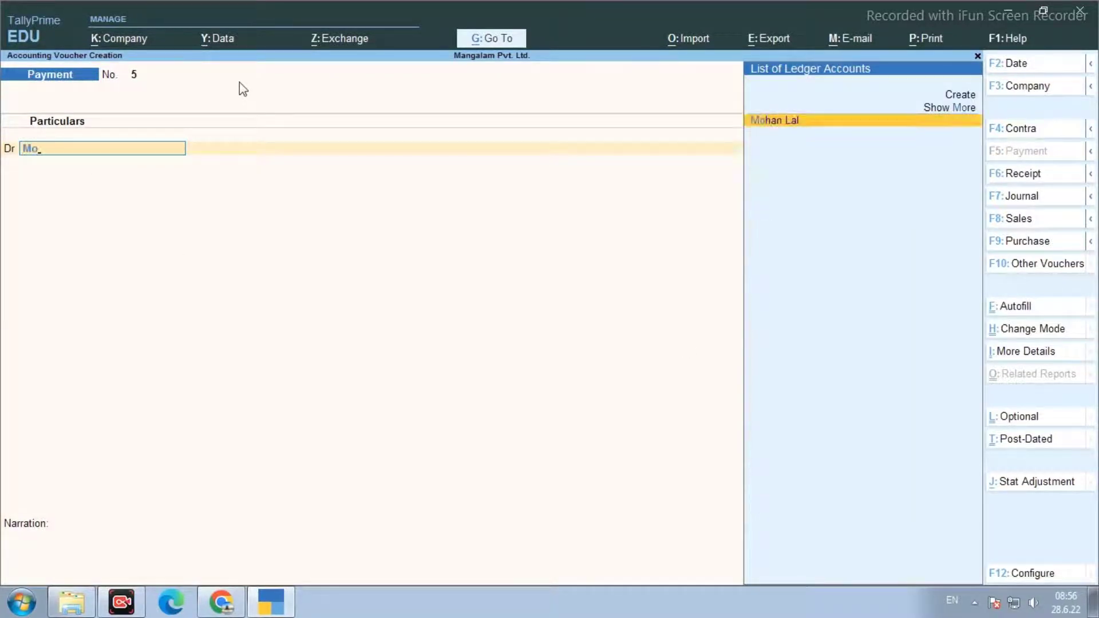
{"action": "key", "text": "Return"}
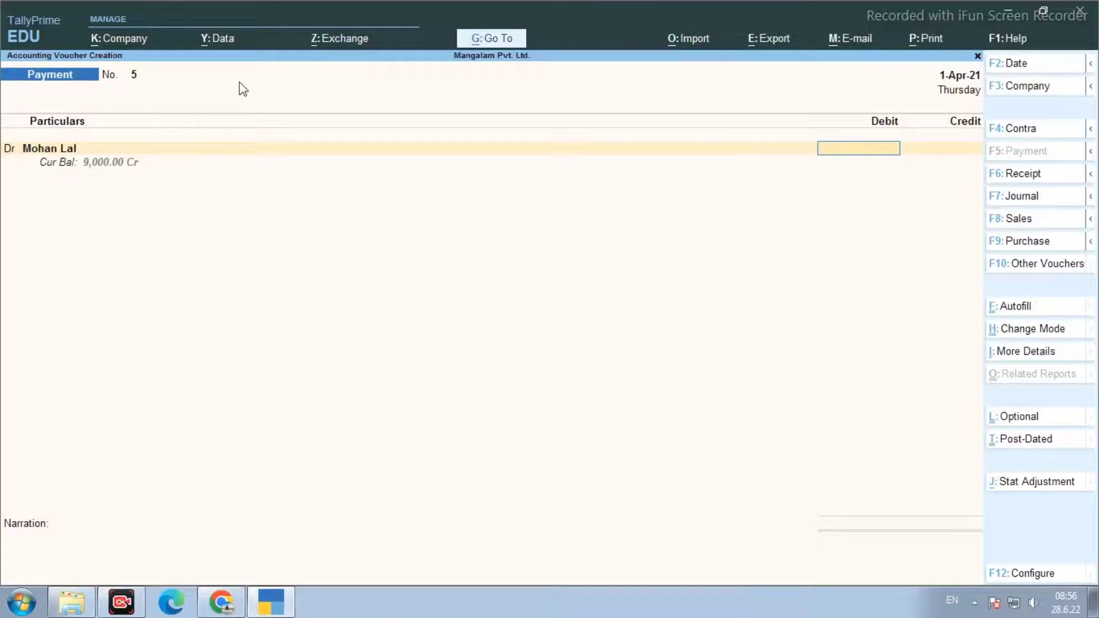
{"action": "type", "text": "10000"}
{"action": "key", "text": "Return"}
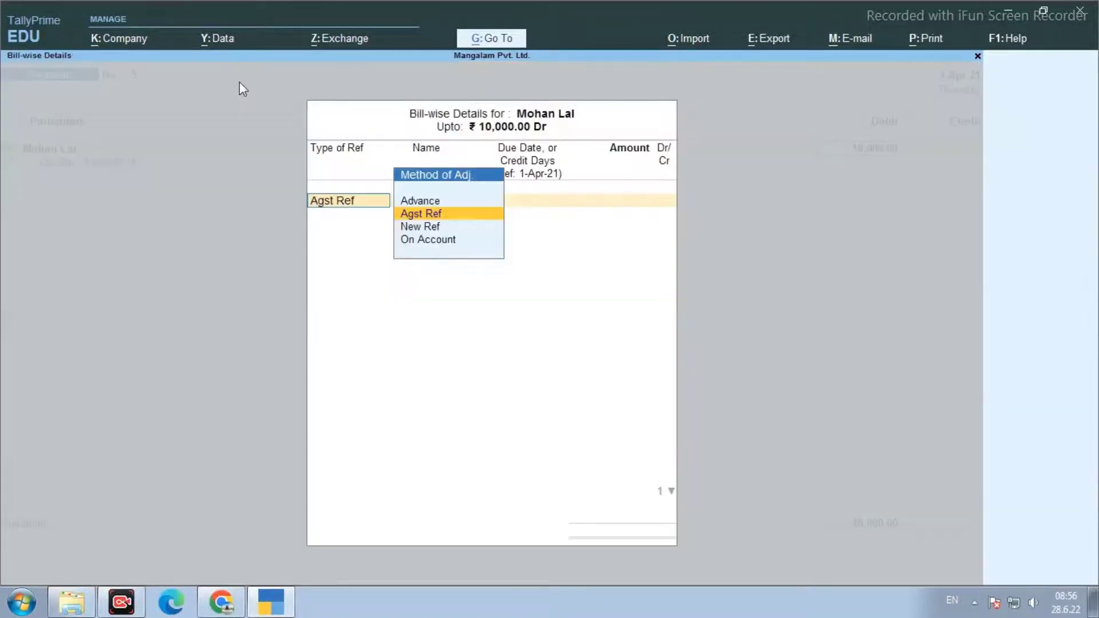
- Allocate the payment's full 10,000 Dr as Agst Ref against reference 3
{"action": "key", "text": "Return"}
{"action": "key", "text": "Return"}
{"action": "key", "text": "Return"}
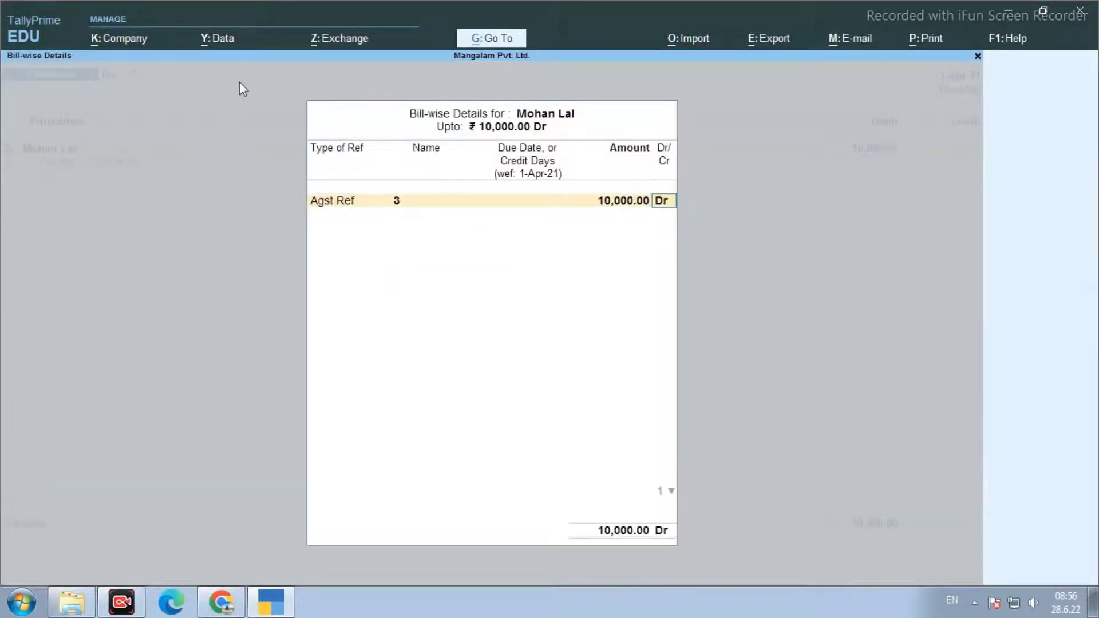
{"action": "key", "text": "Return"}
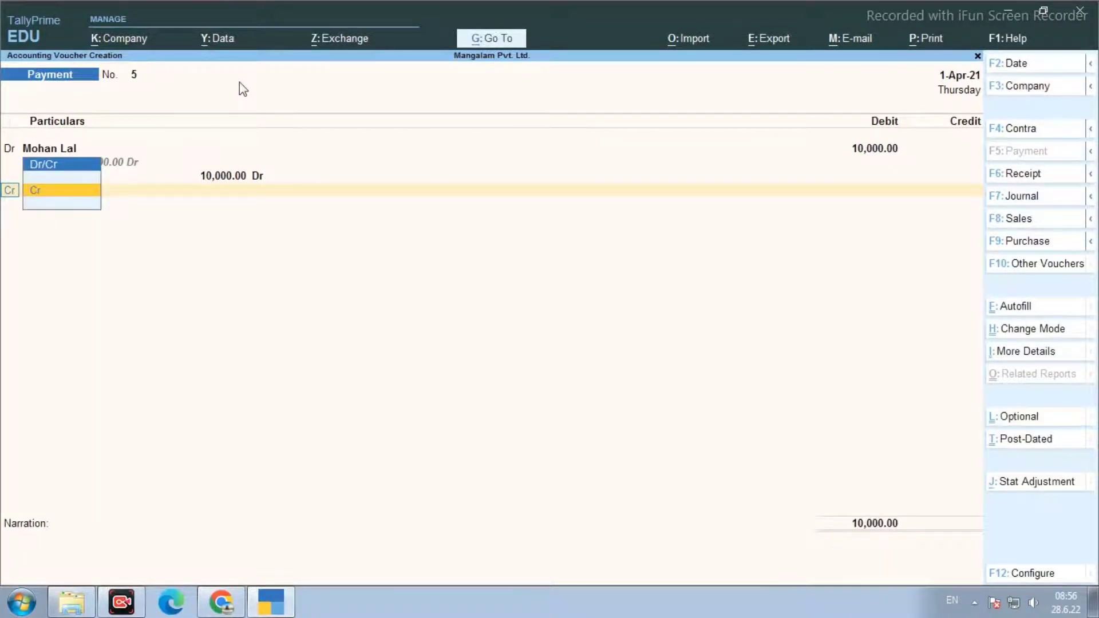
- Credit the Hdfc ledger in the payment voucher, keeping its default party details
{"action": "key", "text": "Return"}
{"action": "type", "text": "Hd"}
{"action": "key", "text": "Return"}
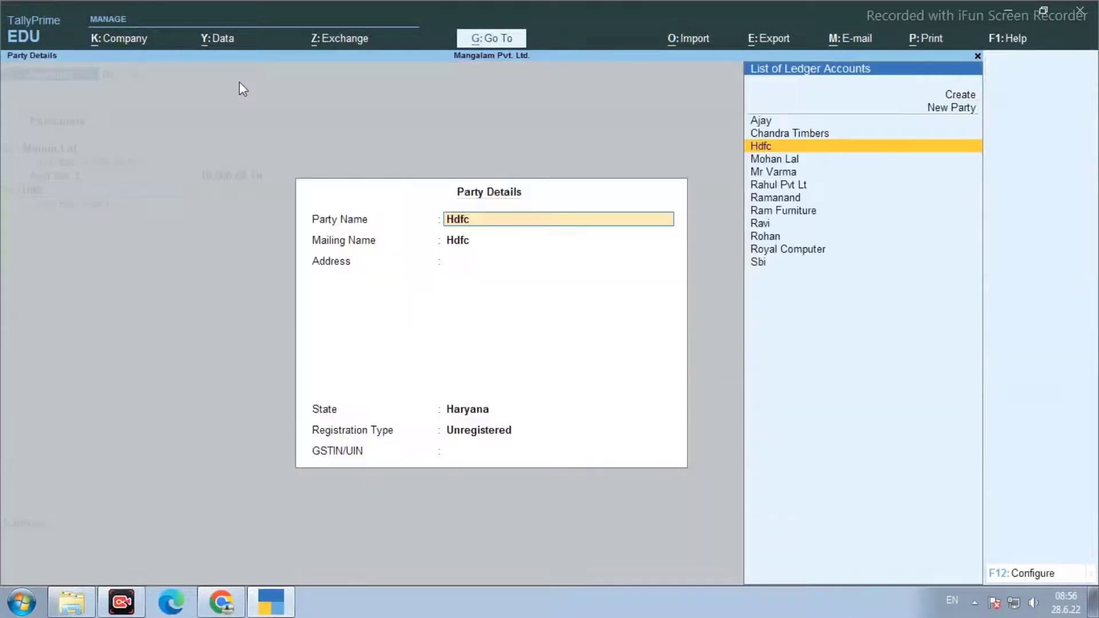
{"action": "key", "text": "Return"}
{"action": "key", "text": "Return"}
{"action": "key", "text": "Return"}
{"action": "key", "text": "Return"}
{"action": "key", "text": "Return"}
{"action": "key", "text": "Return"}
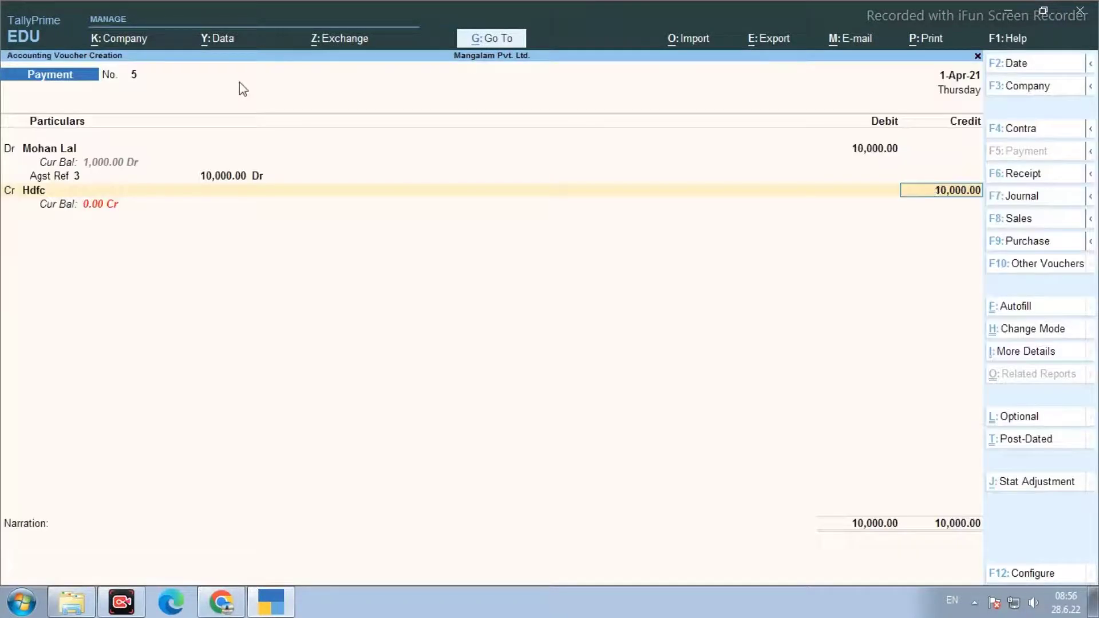
- Accept the 10,000 Hdfc credit with its default bank allocation and save the payment voucher
{"action": "key", "text": "Return"}
{"action": "key", "text": "Return"}
{"action": "key", "text": "Return"}
{"action": "key", "text": "Return"}
{"action": "key", "text": "Return"}
{"action": "key", "text": "Return"}
{"action": "key", "text": "Return"}
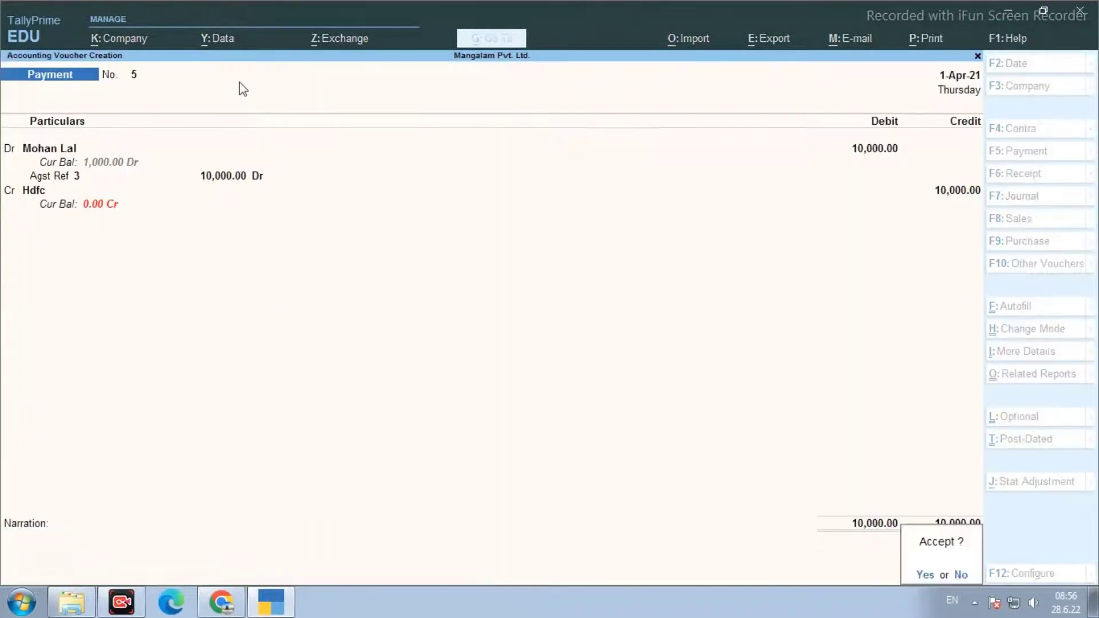
{"action": "key", "text": "Return"}
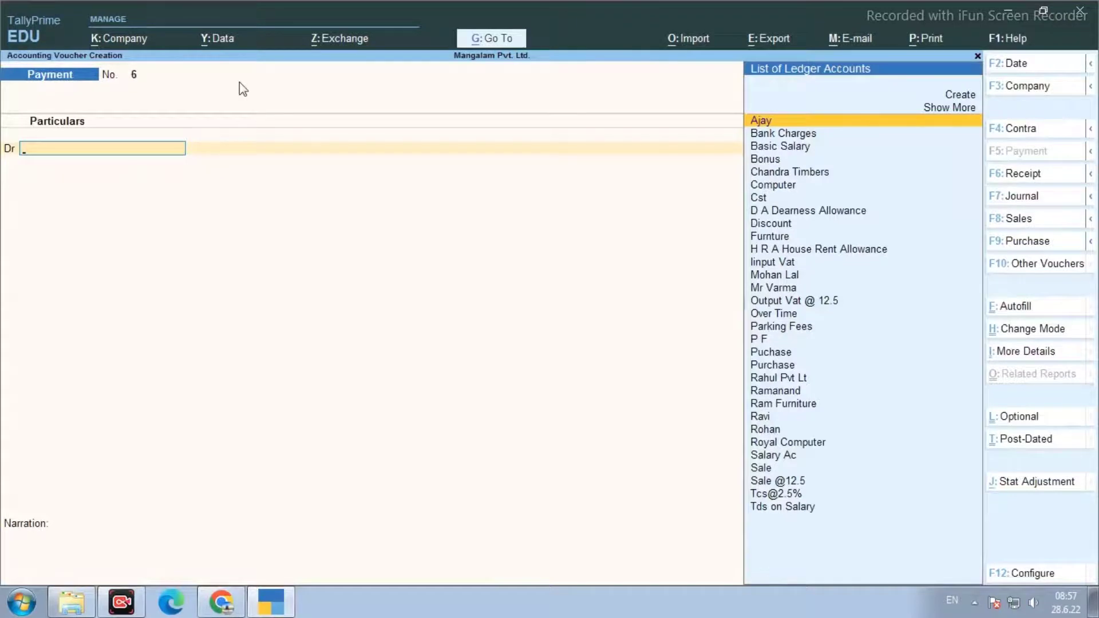
- Debit the Bank Charges ledger with 100 in the new payment voucher
{"action": "type", "text": "Ba"}
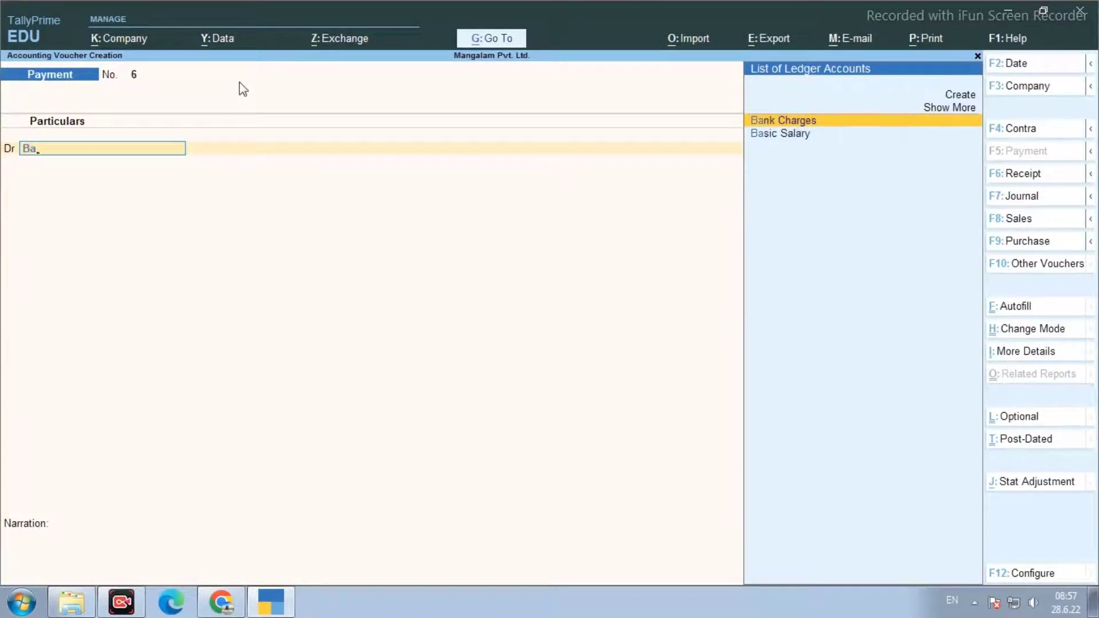
{"action": "key", "text": "Return"}
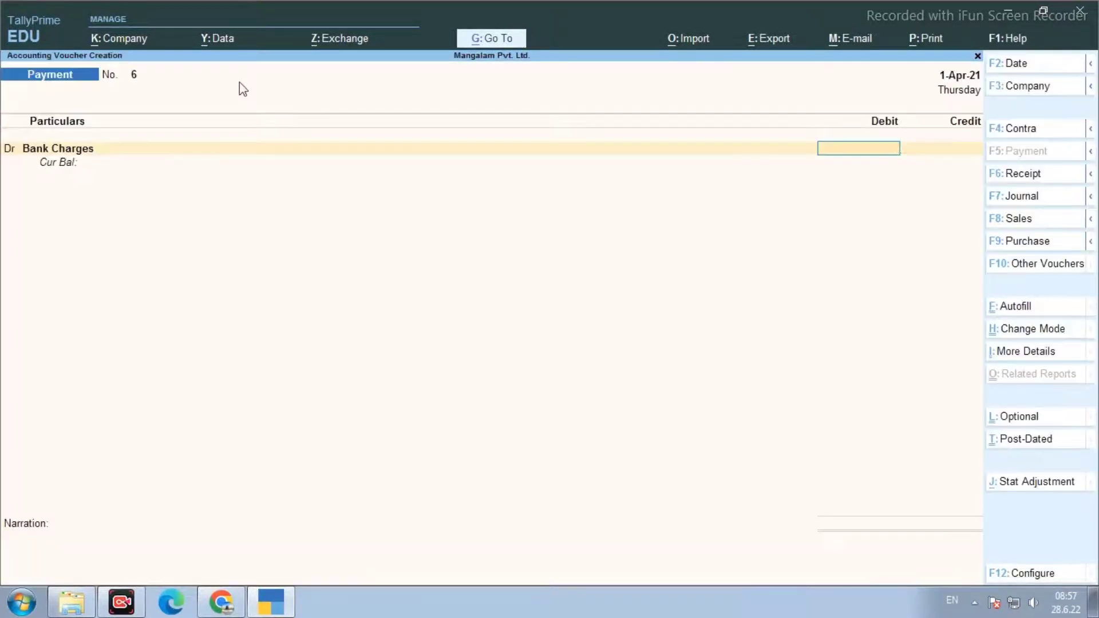
{"action": "type", "text": "100"}
{"action": "key", "text": "Return"}
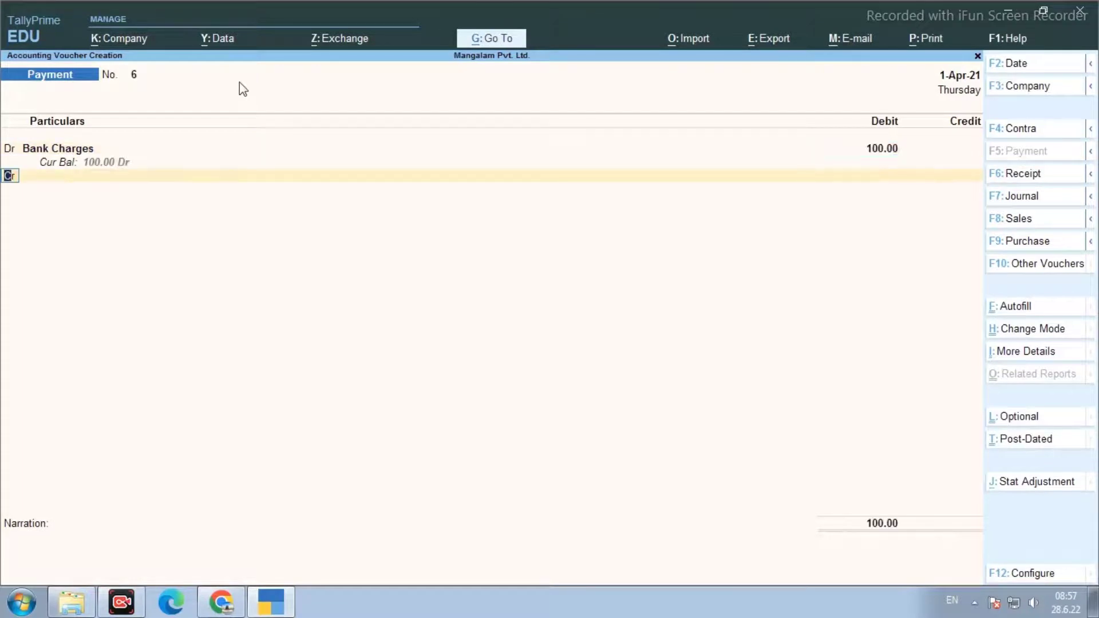
- Add the Cst ledger as the second line of the payment voucher, switched to Dr with an amount of 9
{"action": "type", "text": "C"}
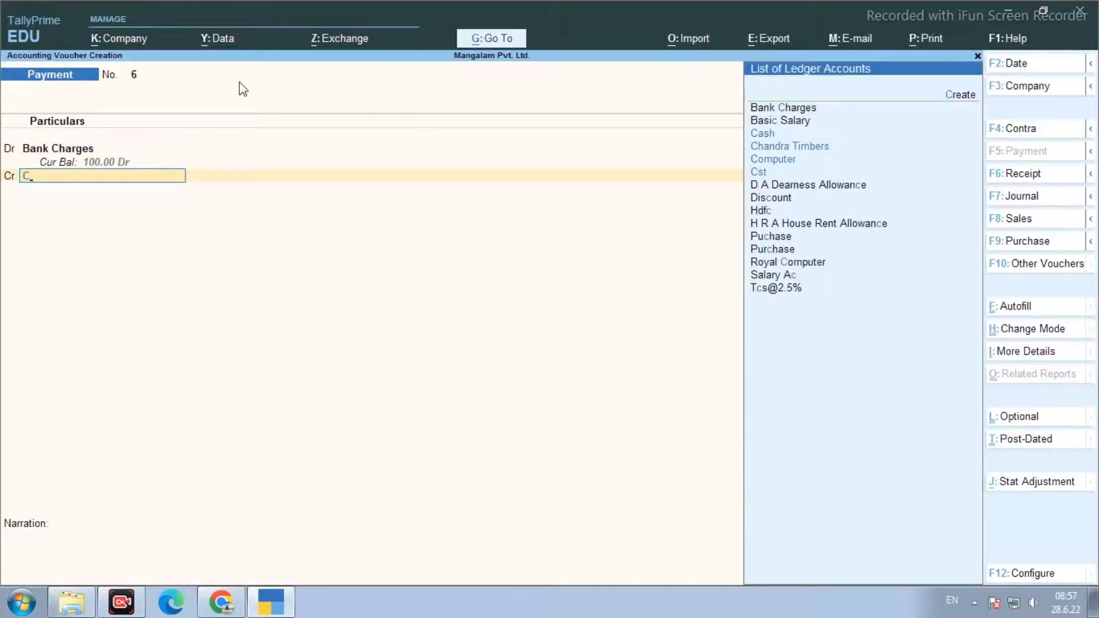
{"action": "key", "text": "Down"}
{"action": "key", "text": "Down"}
{"action": "key", "text": "Down"}
{"action": "key", "text": "Return"}
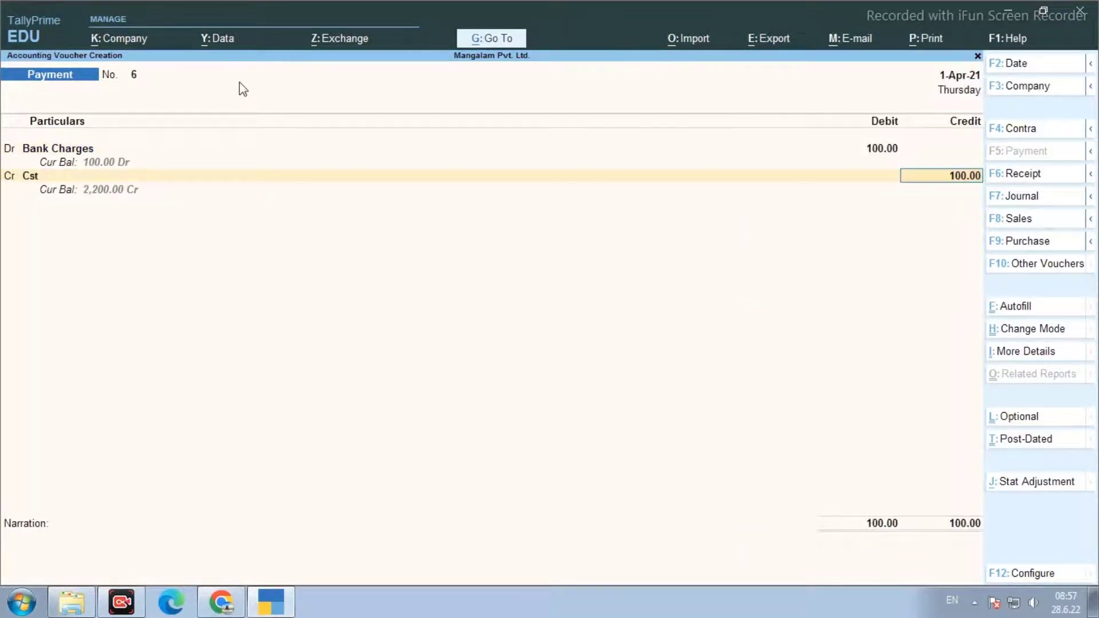
{"action": "key", "text": "BackSpace"}
{"action": "key", "text": "BackSpace"}
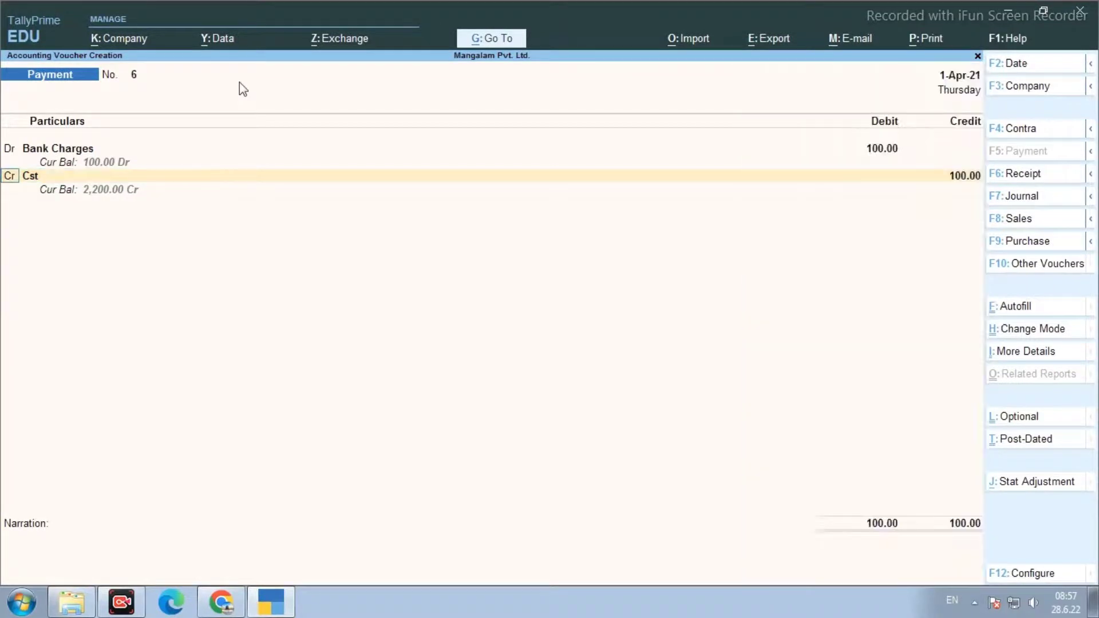
{"action": "key", "text": "d"}
{"action": "key", "text": "Return"}
{"action": "key", "text": "Return"}
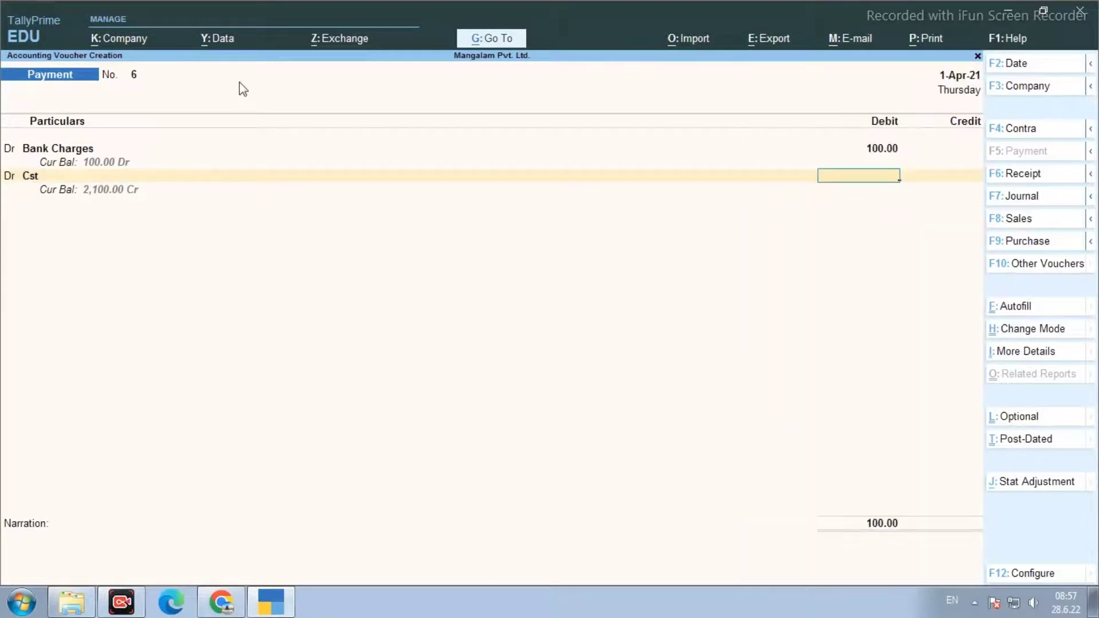
{"action": "type", "text": "9"}
{"action": "key", "text": "Return"}
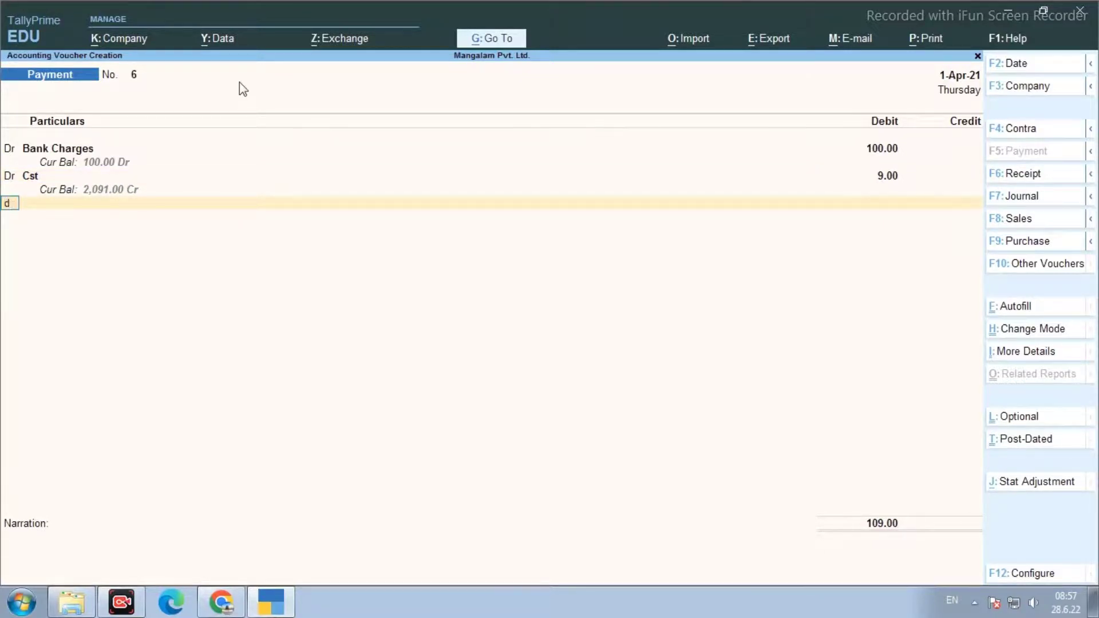
- Add a third debit line to the payment voucher and begin a new ledger named Sgst for it
{"action": "key", "text": "d"}
{"action": "key", "text": "Return"}
{"action": "type", "text": "s"}
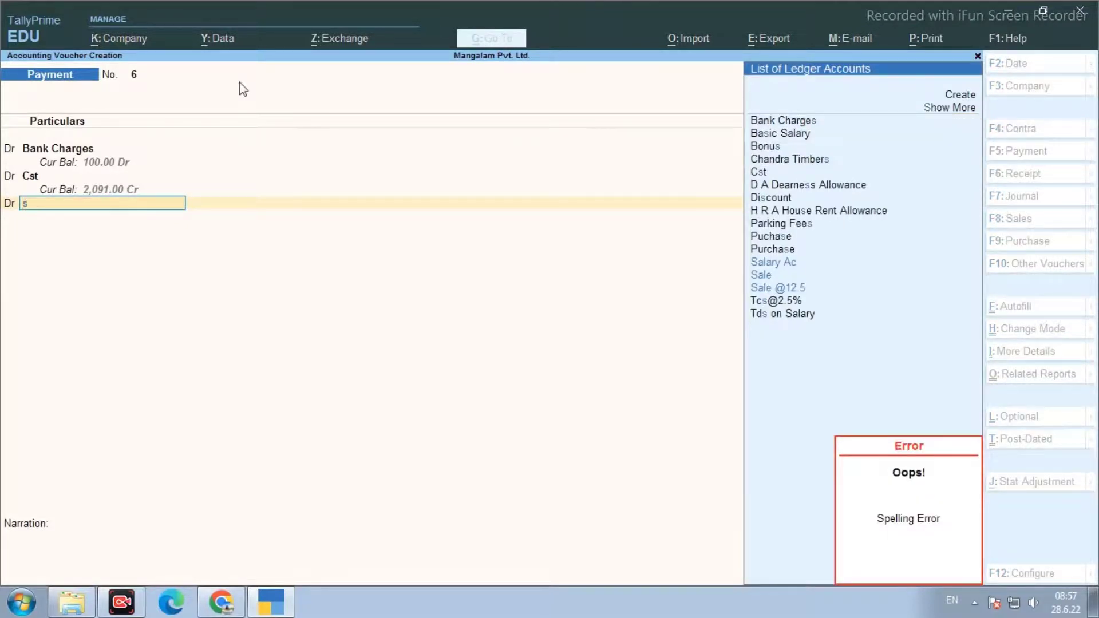
{"action": "key", "text": "alt+c"}
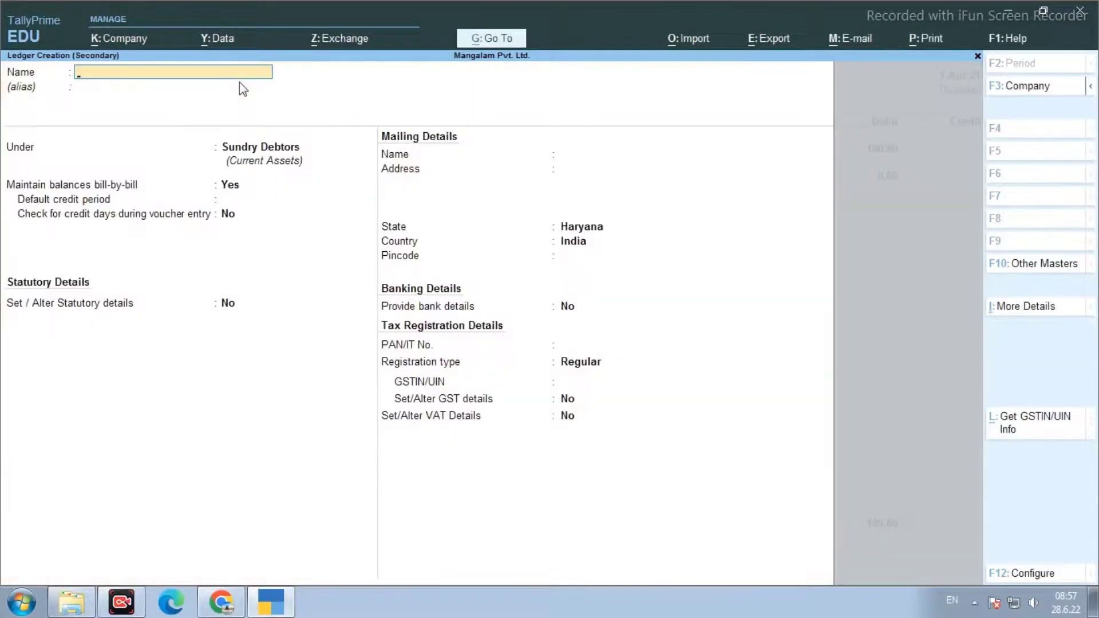
{"action": "type", "text": "Sgst"}
{"action": "key", "text": "Return"}
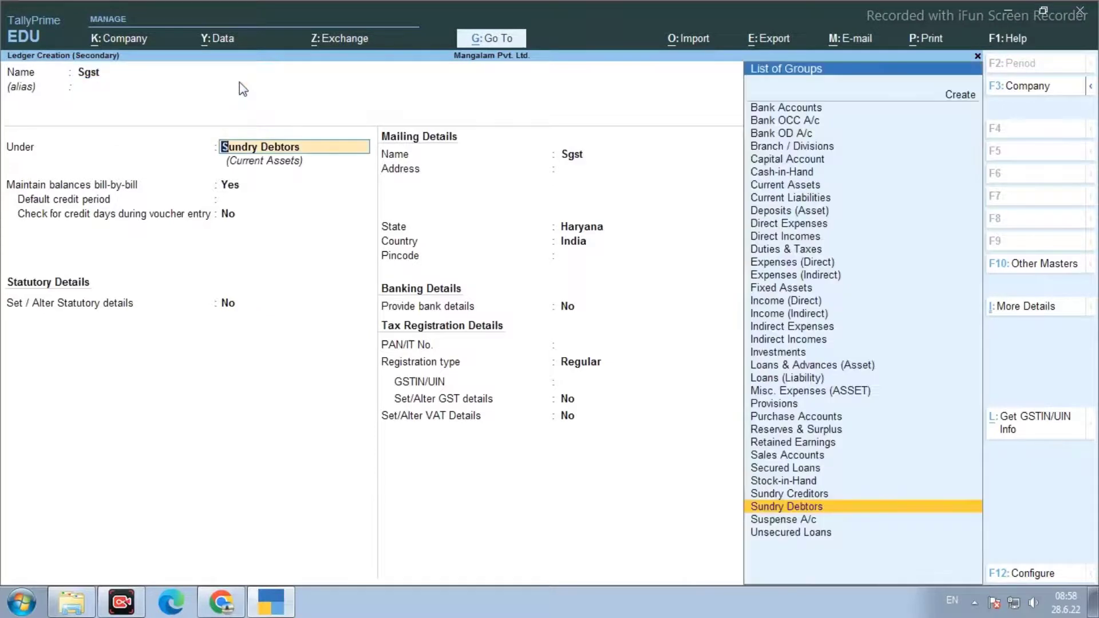
- Place the Sgst ledger under Duties & Taxes and set its type of duty/tax to GST
{"action": "type", "text": "Du"}
{"action": "key", "text": "Return"}
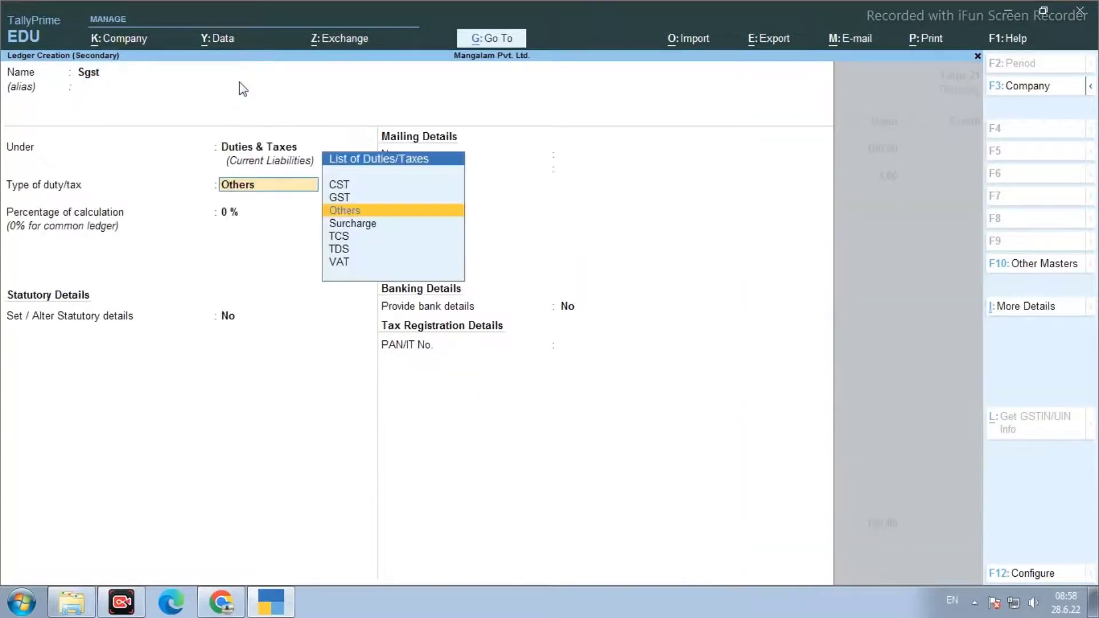
{"action": "key", "text": "Up"}
{"action": "key", "text": "Return"}
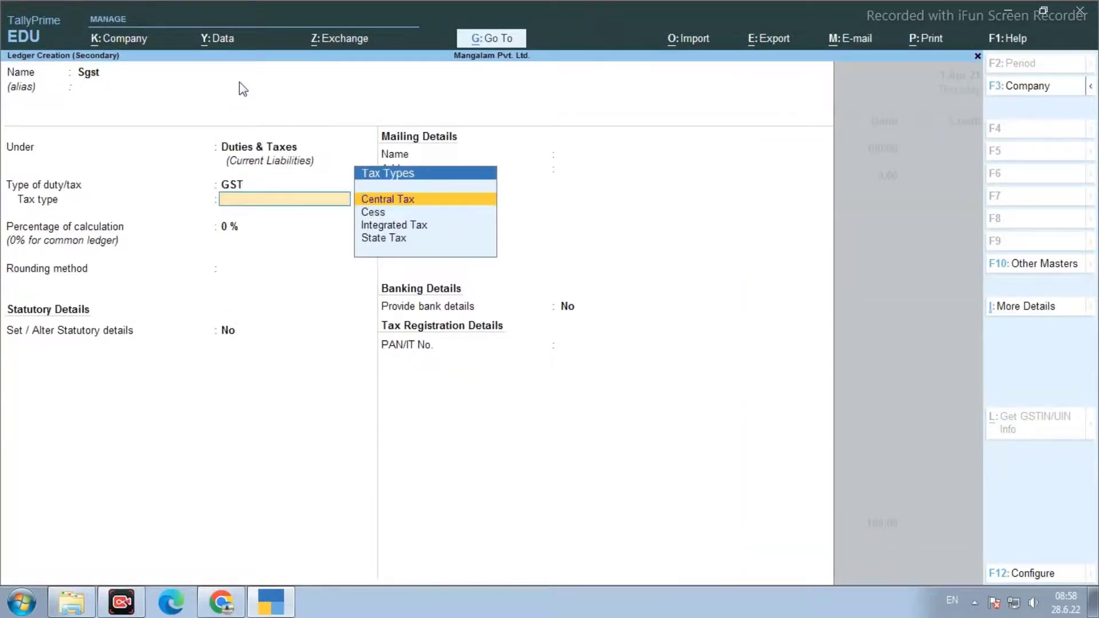
- Set the Sgst ledger's tax type to State Tax with 9 % as percentage of calculation and save the ledger
{"action": "key", "text": "Down"}
{"action": "key", "text": "Down"}
{"action": "key", "text": "Down"}
{"action": "key", "text": "Return"}
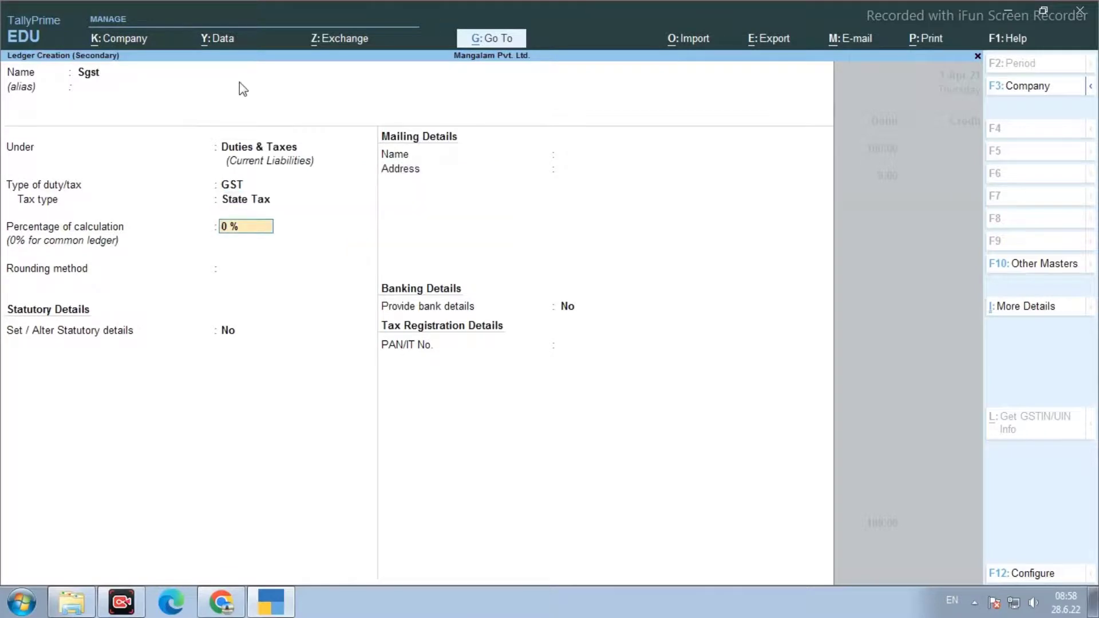
{"action": "type", "text": "9"}
{"action": "key", "text": "Return"}
{"action": "key", "text": "Return"}
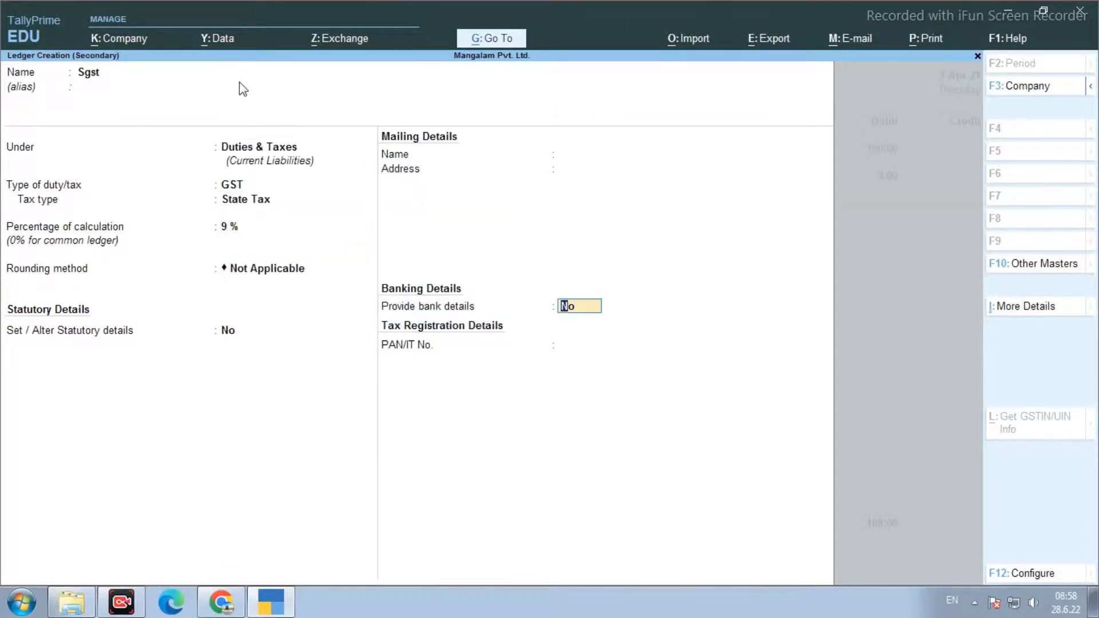
{"action": "key", "text": "ctrl+a"}
- Debit the Sgst ledger with 9 in the payment voucher and start a credit line below it
{"action": "type", "text": "9"}
{"action": "key", "text": "Return"}
{"action": "key", "text": "Return"}
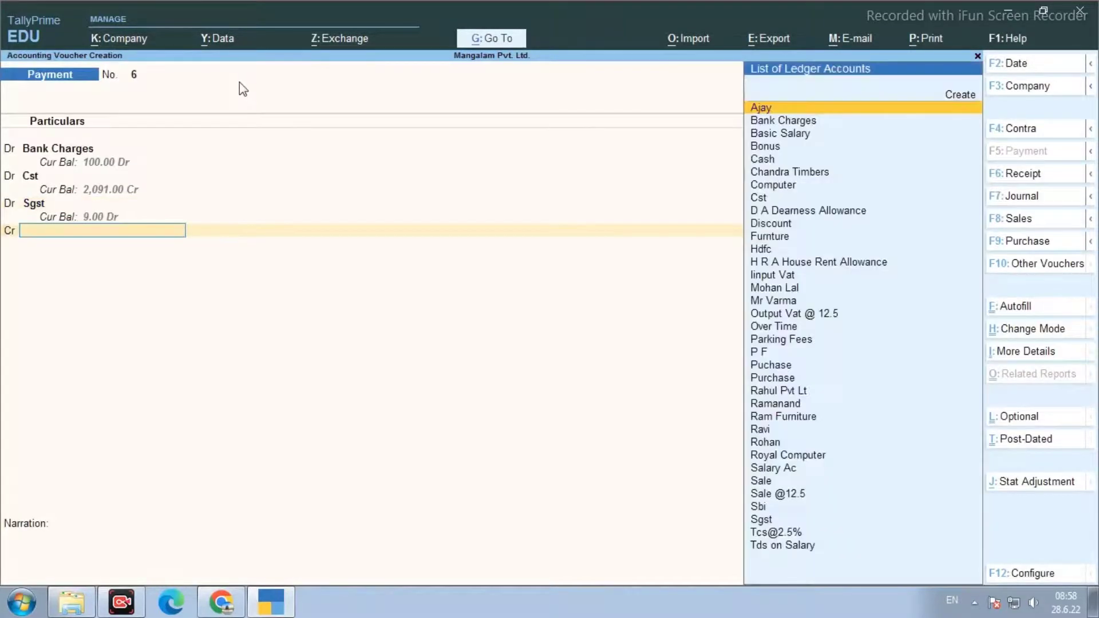
{"action": "key", "text": "Return"}
{"action": "key", "text": "Return"}
{"action": "key", "text": "Return"}
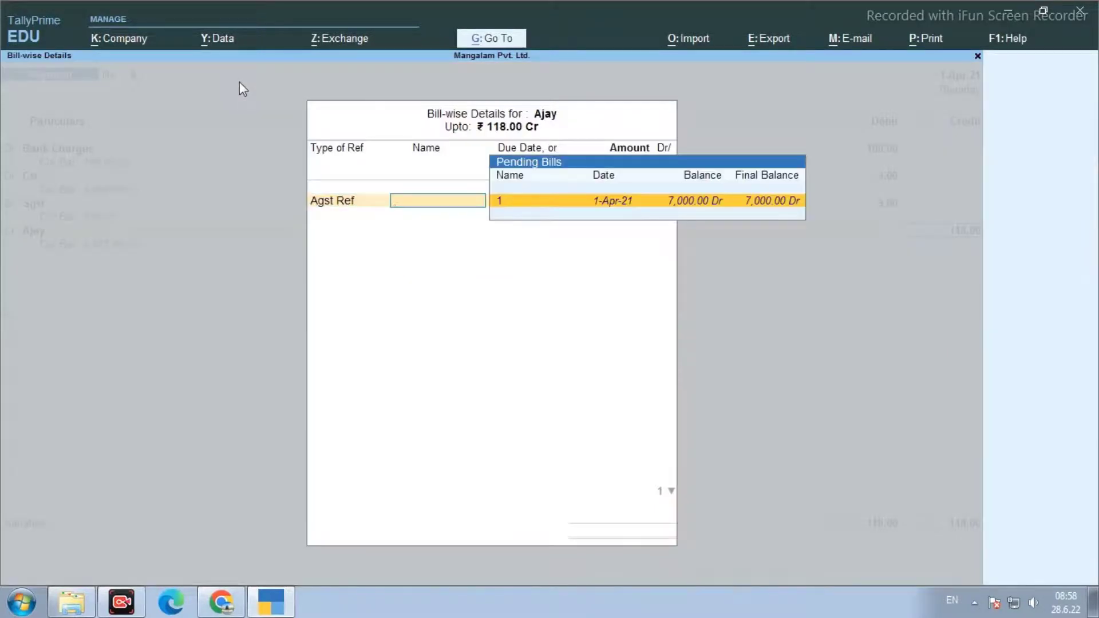
{"action": "key", "text": "BackSpace"}
{"action": "key", "text": "Down"}
{"action": "key", "text": "Return"}
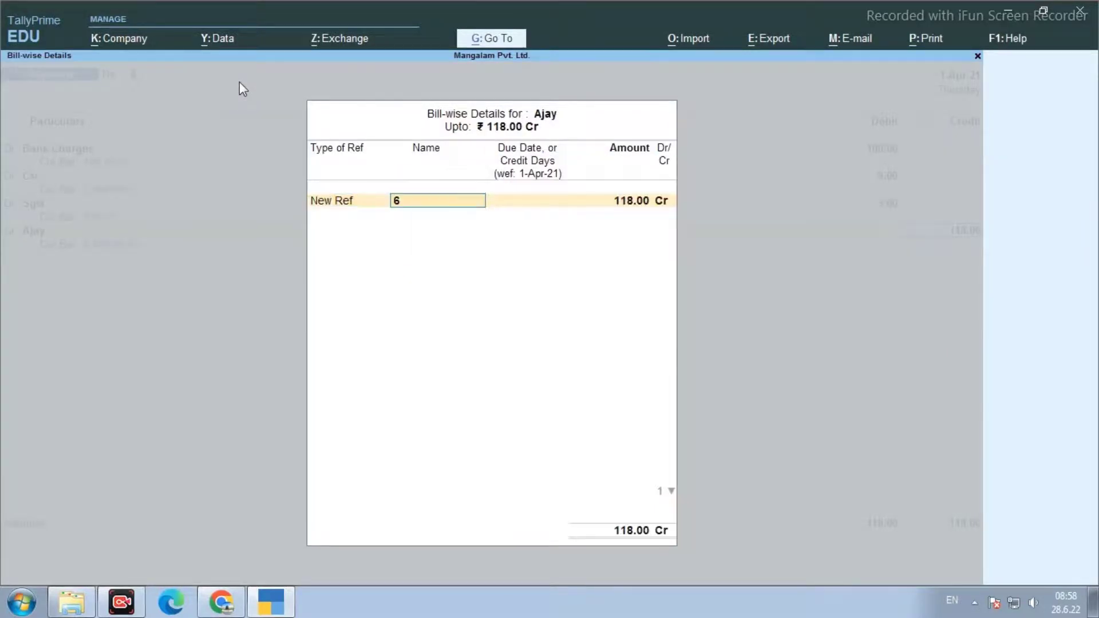
{"action": "key", "text": "Return"}
{"action": "key", "text": "Return"}
{"action": "key", "text": "Return"}
{"action": "key", "text": "Return"}
{"action": "key", "text": "Return"}
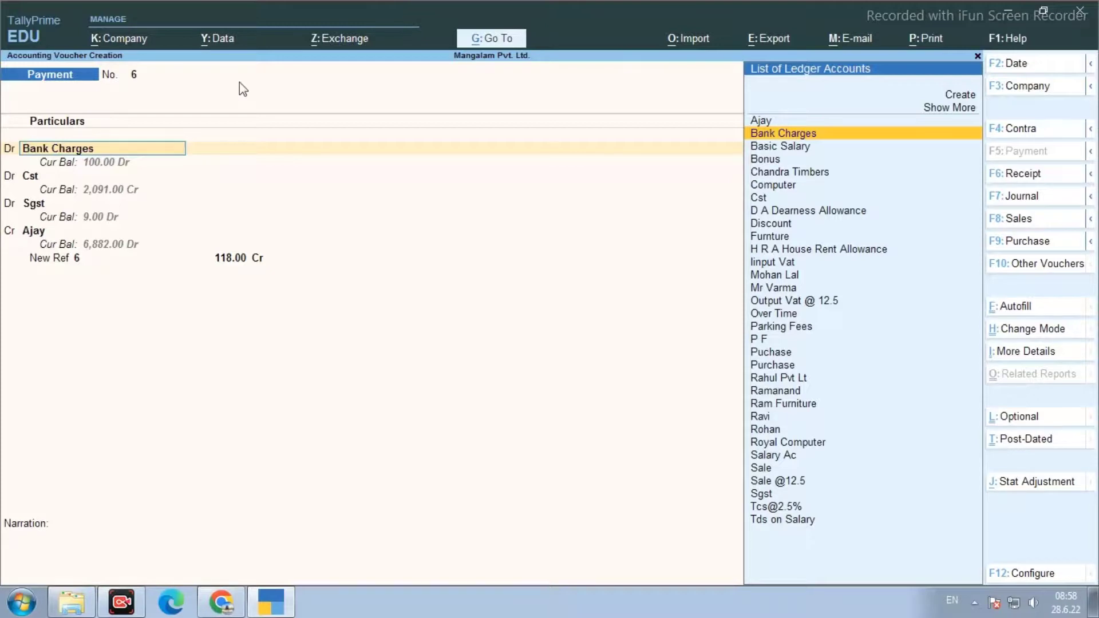
- Replace the party ledger on the payment voucher's credit line with the Hdfc bank ledger
{"action": "key", "text": "Return"}
{"action": "key", "text": "Return"}
{"action": "key", "text": "Return"}
{"action": "key", "text": "Return"}
{"action": "key", "text": "Return"}
{"action": "key", "text": "Return"}
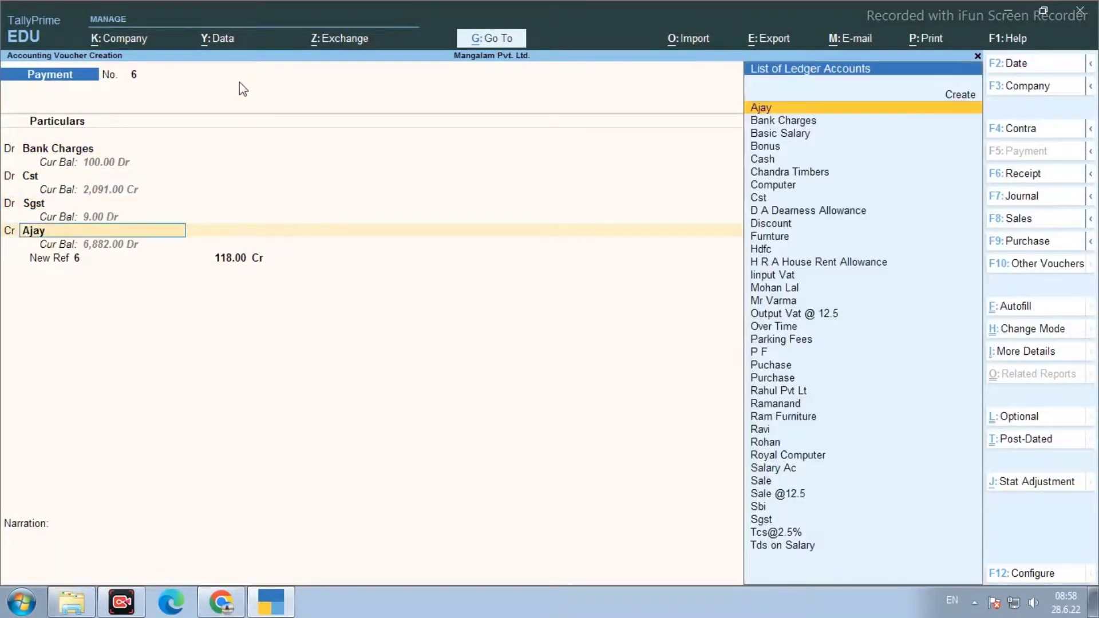
{"action": "type", "text": "hdfc"}
{"action": "key", "text": "Return"}
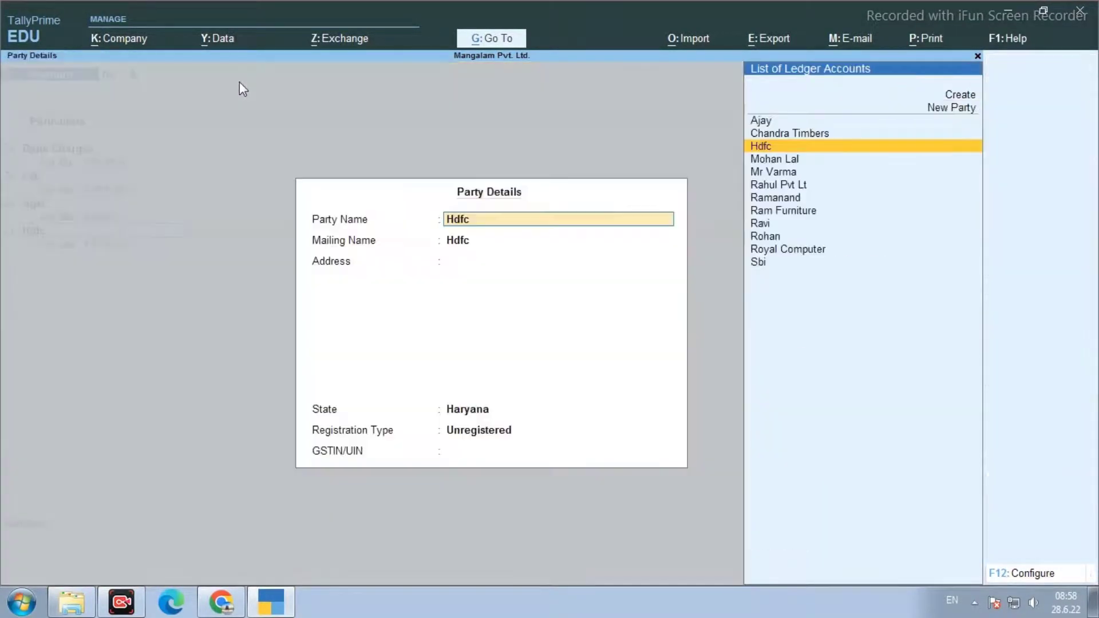
- Accept the Hdfc party details and the 118 credit amount, and save the payment voucher without a narration
{"action": "key", "text": "Return"}
{"action": "key", "text": "Return"}
{"action": "key", "text": "Return"}
{"action": "key", "text": "Return"}
{"action": "key", "text": "Return"}
{"action": "key", "text": "Return"}
{"action": "key", "text": "Return"}
{"action": "key", "text": "Return"}
{"action": "key", "text": "Return"}
{"action": "key", "text": "Return"}
{"action": "key", "text": "Return"}
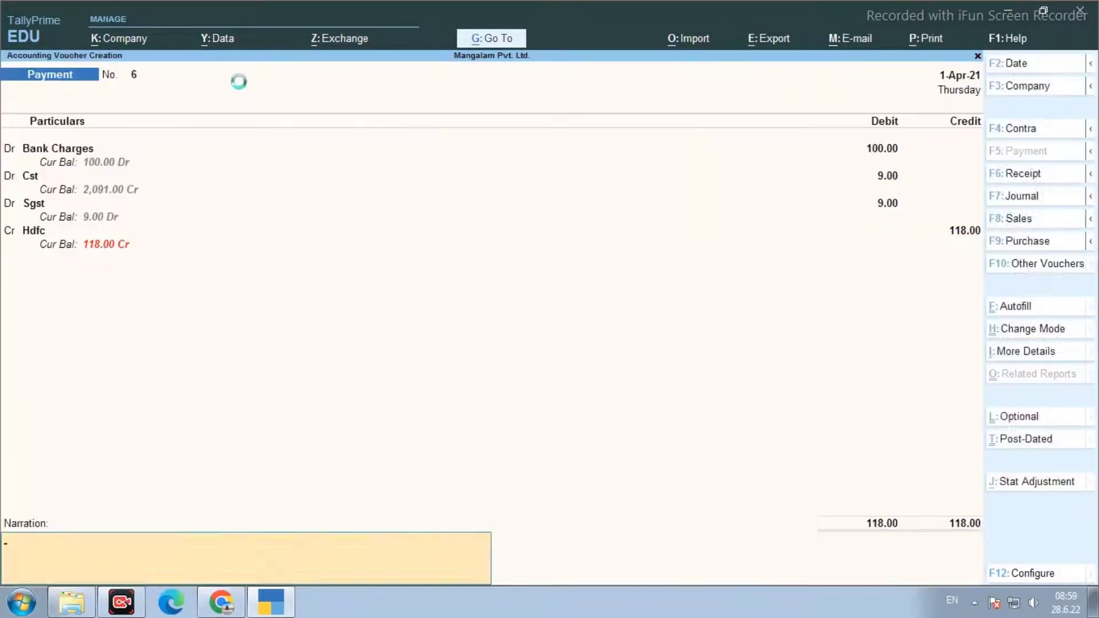
{"action": "key", "text": "Return"}
{"action": "key", "text": "Return"}
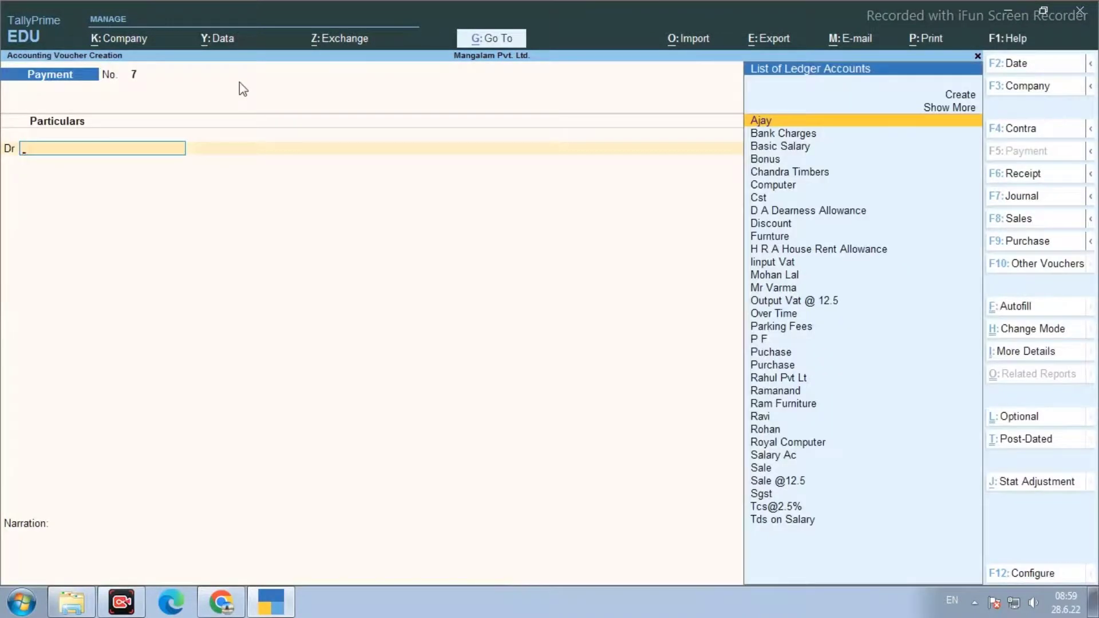
- Open the Balance Sheet and drill down through Current Liabilities into the Duties & Taxes group
{"action": "key", "text": "Escape"}
{"action": "key", "text": "Down"}
{"action": "key", "text": "Down"}
{"action": "key", "text": "Down"}
{"action": "key", "text": "Return"}
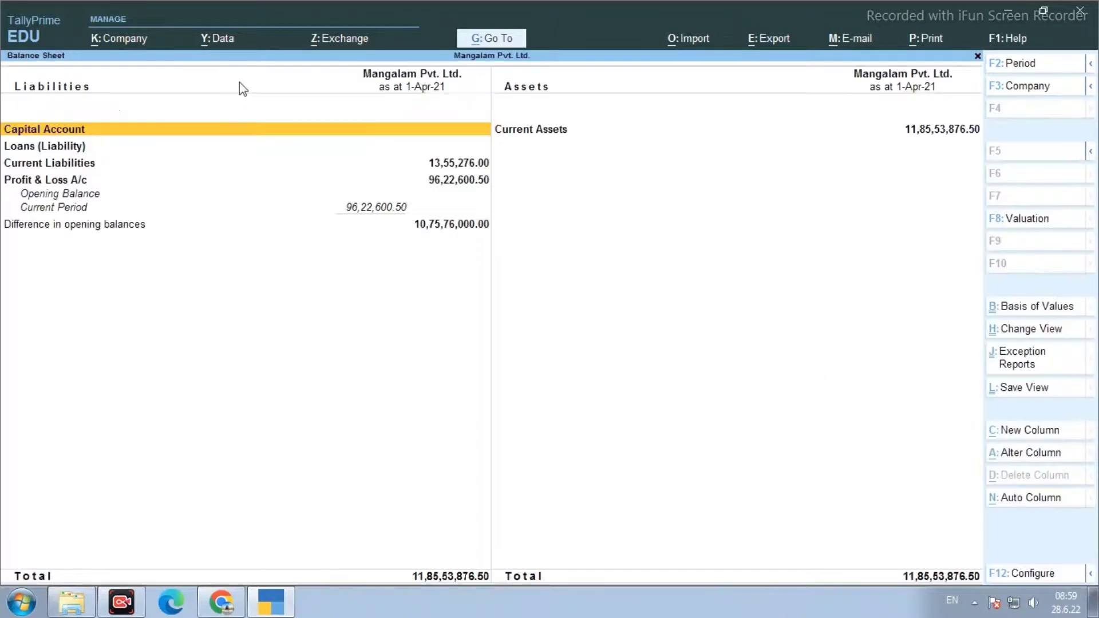
{"action": "key", "text": "Down"}
{"action": "key", "text": "Down"}
{"action": "key", "text": "Return"}
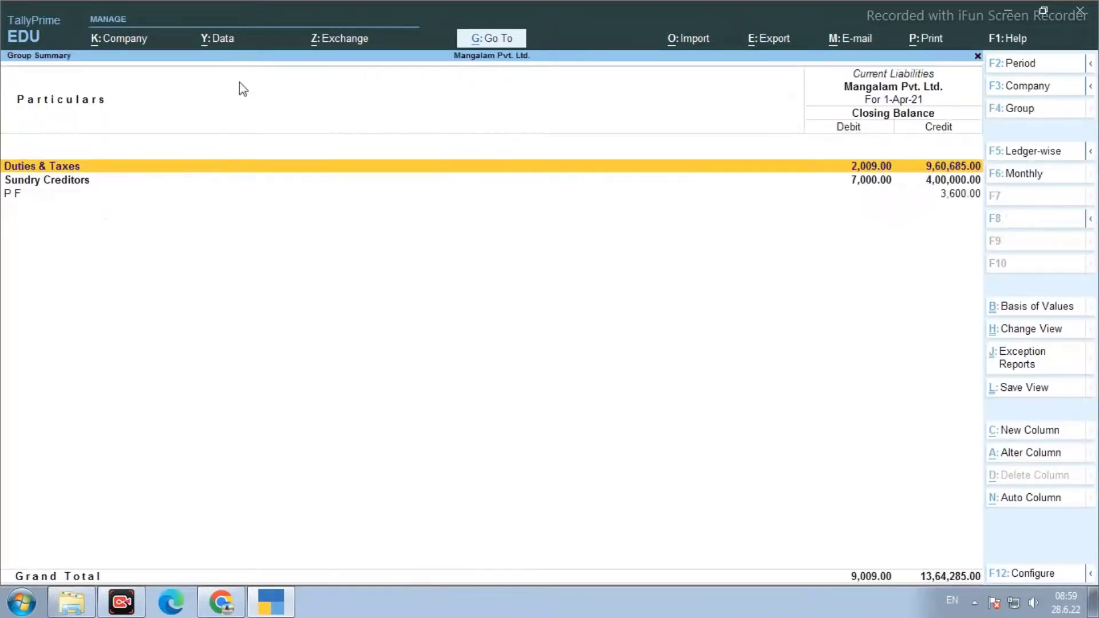
{"action": "key", "text": "Return"}
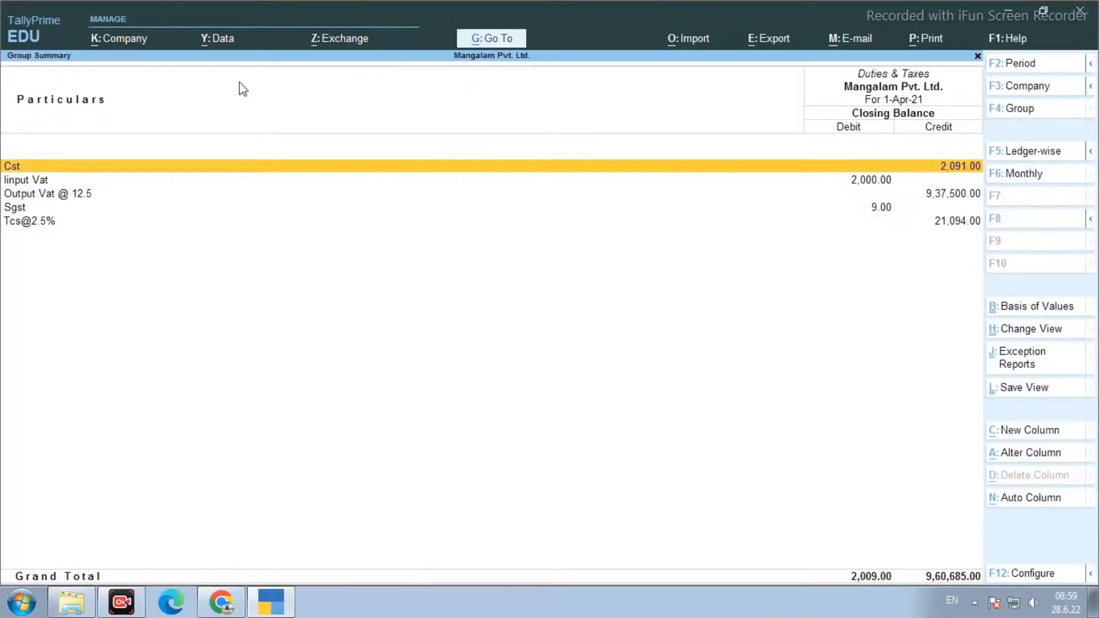
- Examine the Sgst ledger's vouchers and its Hdfc payment entry, and return to the Gateway of Tally
{"action": "key", "text": "Down"}
{"action": "key", "text": "Down"}
{"action": "key", "text": "Down"}
{"action": "key", "text": "Return"}
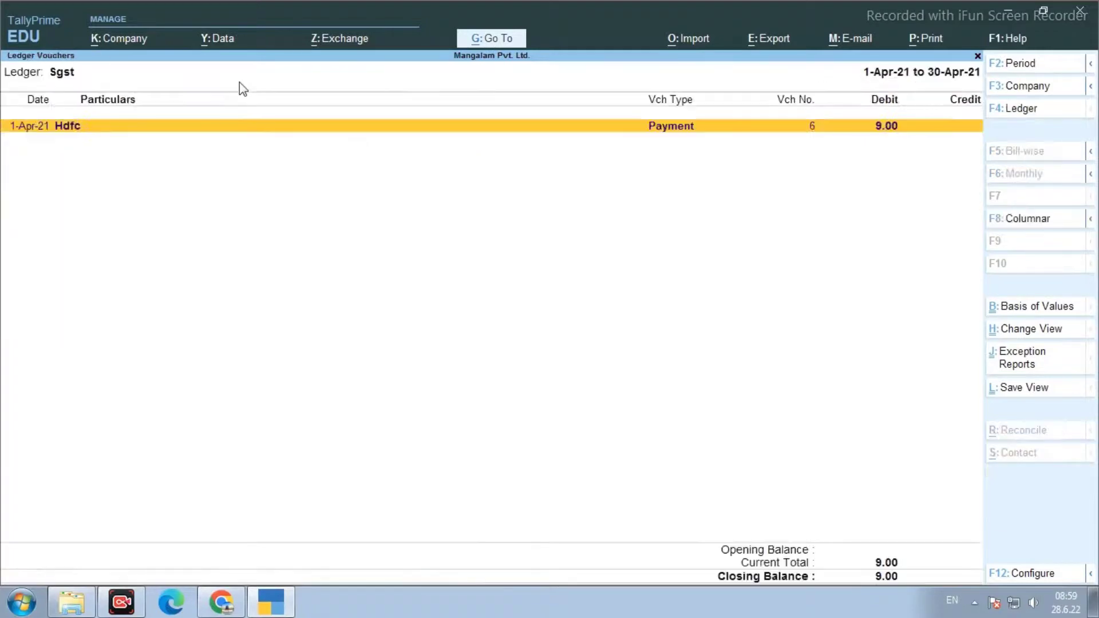
{"action": "key", "text": "Return"}
{"action": "key", "text": "Escape"}
{"action": "key", "text": "Escape"}
{"action": "key", "text": "Escape"}
{"action": "key", "text": "Escape"}
{"action": "key", "text": "Escape"}
{"action": "key", "text": "Escape"}
{"action": "key", "text": "Escape"}
{"action": "key", "text": "Escape"}
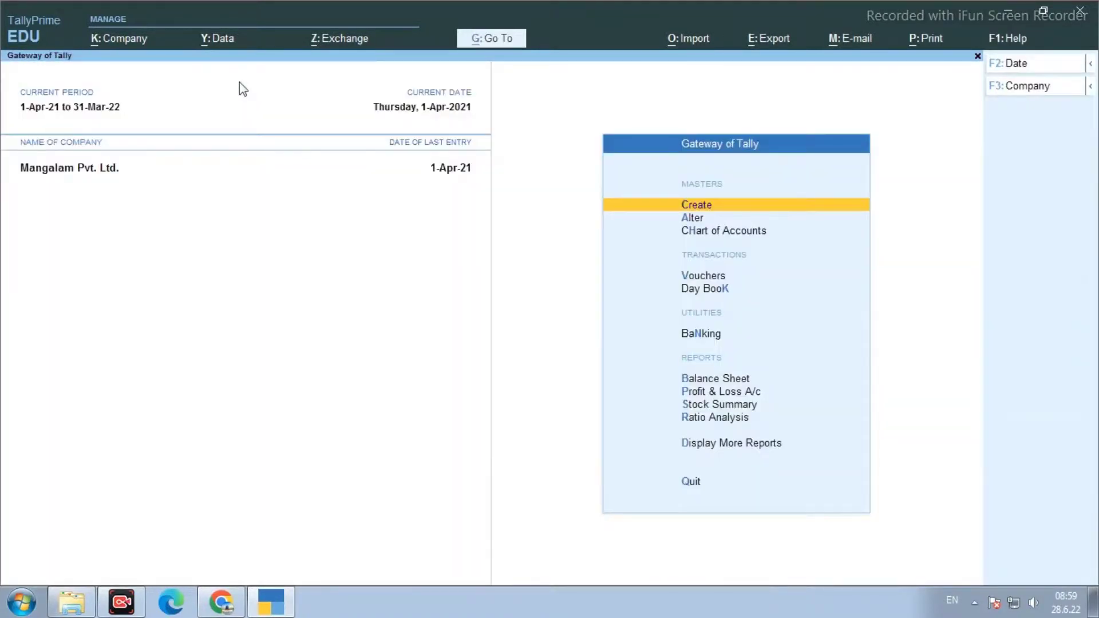
- Start a journal voucher and debit the customer's ledger with 118
{"action": "key", "text": "Down"}
{"action": "key", "text": "Down"}
{"action": "key", "text": "Down"}
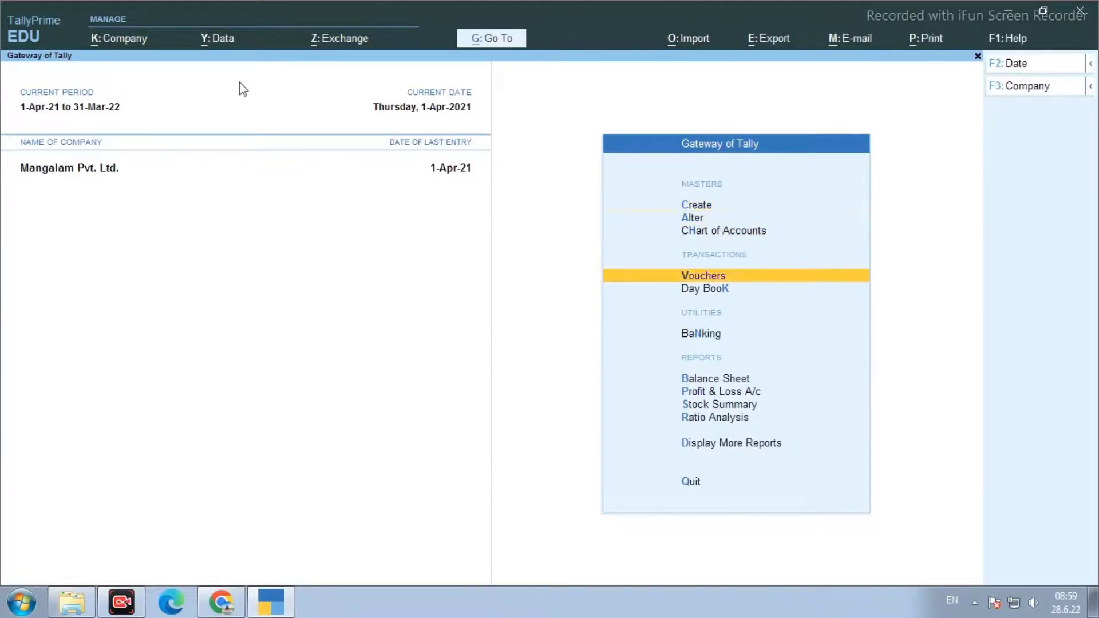
{"action": "key", "text": "Return"}
{"action": "key", "text": "F7"}
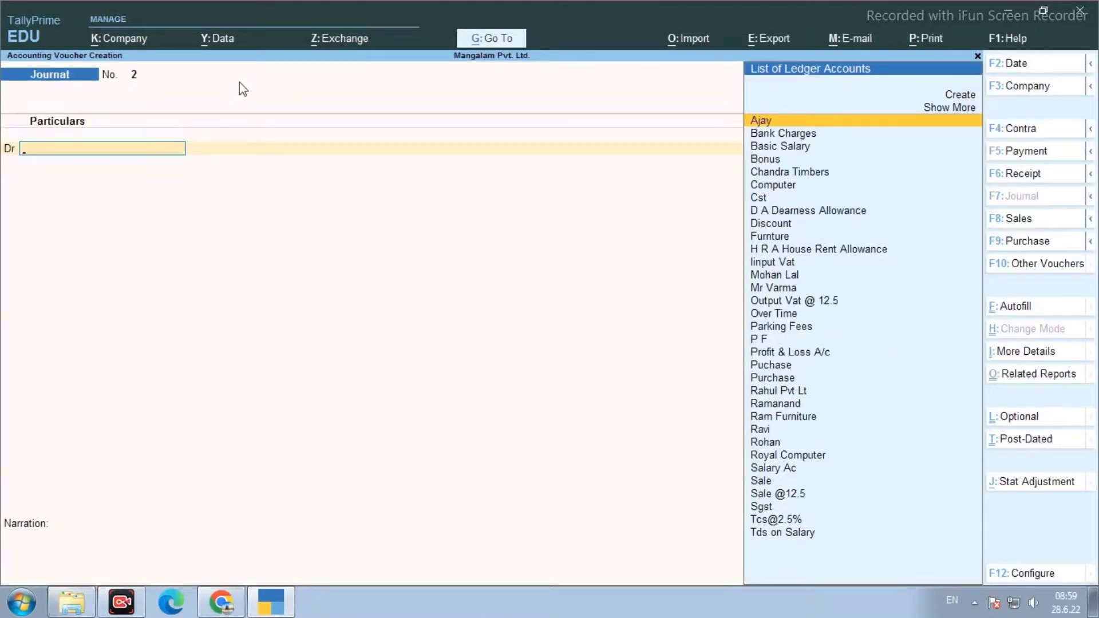
{"action": "type", "text": "Moha"}
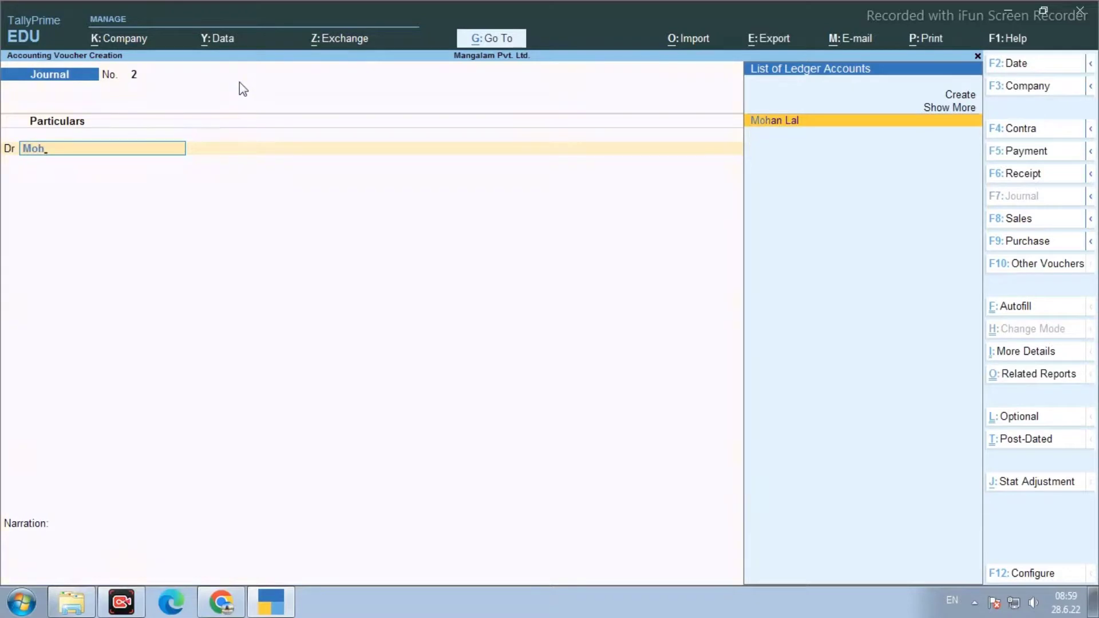
{"action": "key", "text": "Return"}
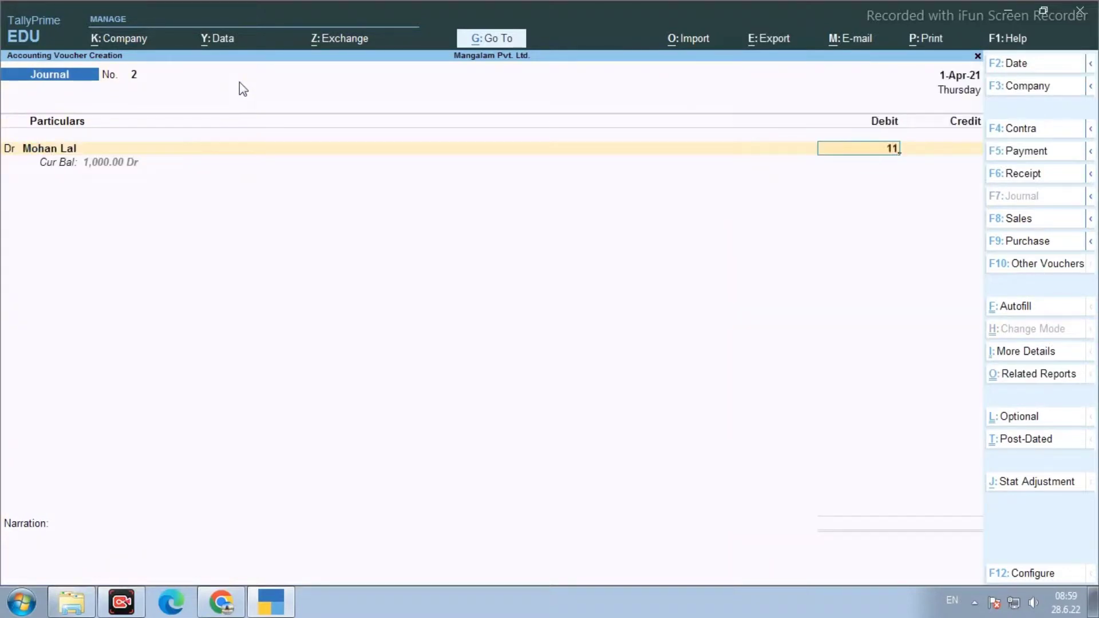
{"action": "key", "text": "Return"}
- Allocate the customer's 118 debit as On Account in the bill-wise details instead of against pending bill 5
{"action": "key", "text": "Return"}
{"action": "key", "text": "Return"}
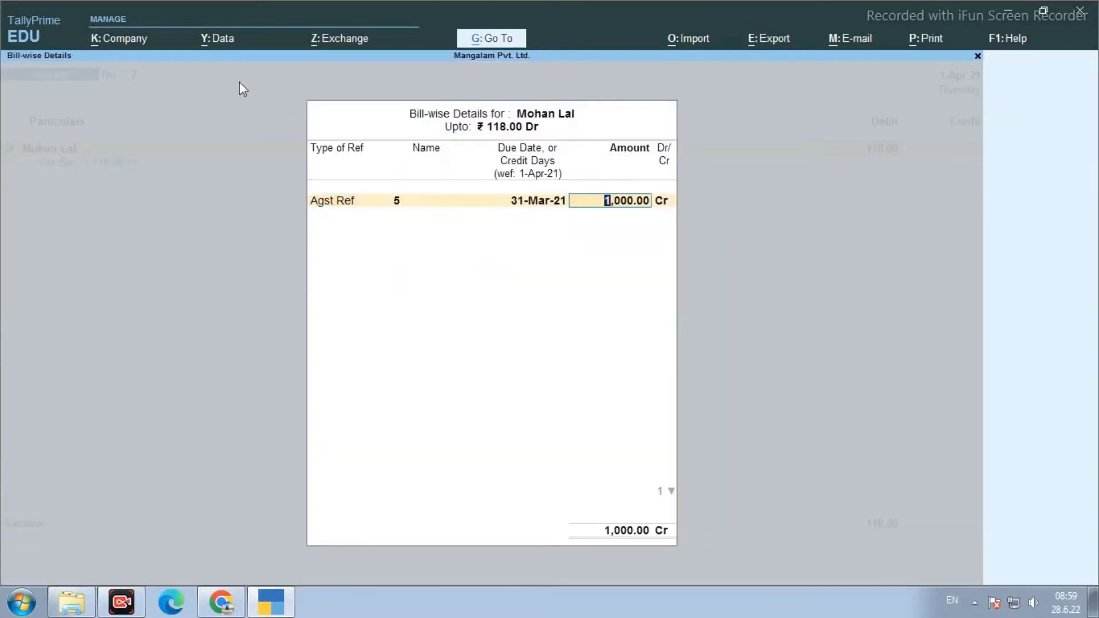
{"action": "key", "text": "BackSpace"}
{"action": "key", "text": "BackSpace"}
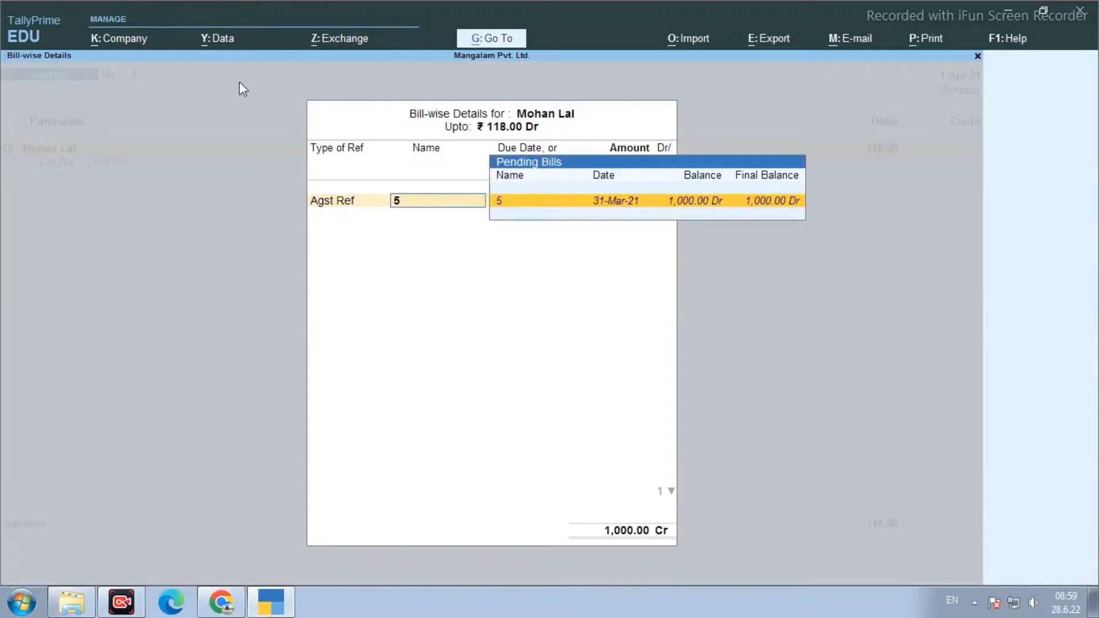
{"action": "key", "text": "Down"}
{"action": "key", "text": "Down"}
{"action": "key", "text": "Return"}
{"action": "key", "text": "Return"}
{"action": "key", "text": "Return"}
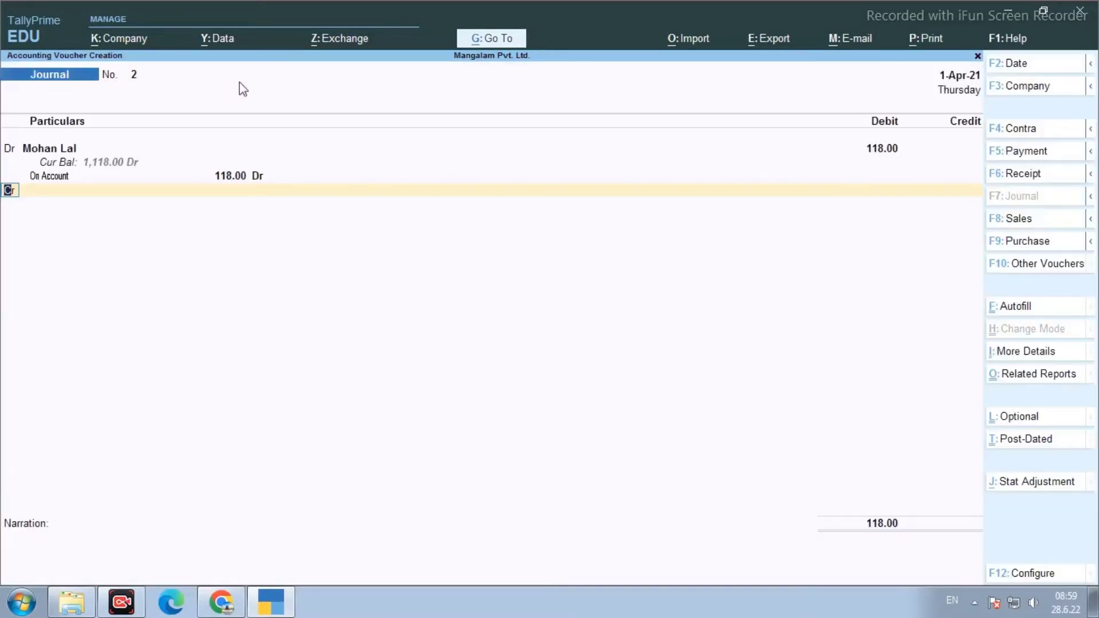
- Credit the Sgst ledger with 118 and save the journal voucher without a narration
{"action": "key", "text": "Return"}
{"action": "type", "text": "Sg"}
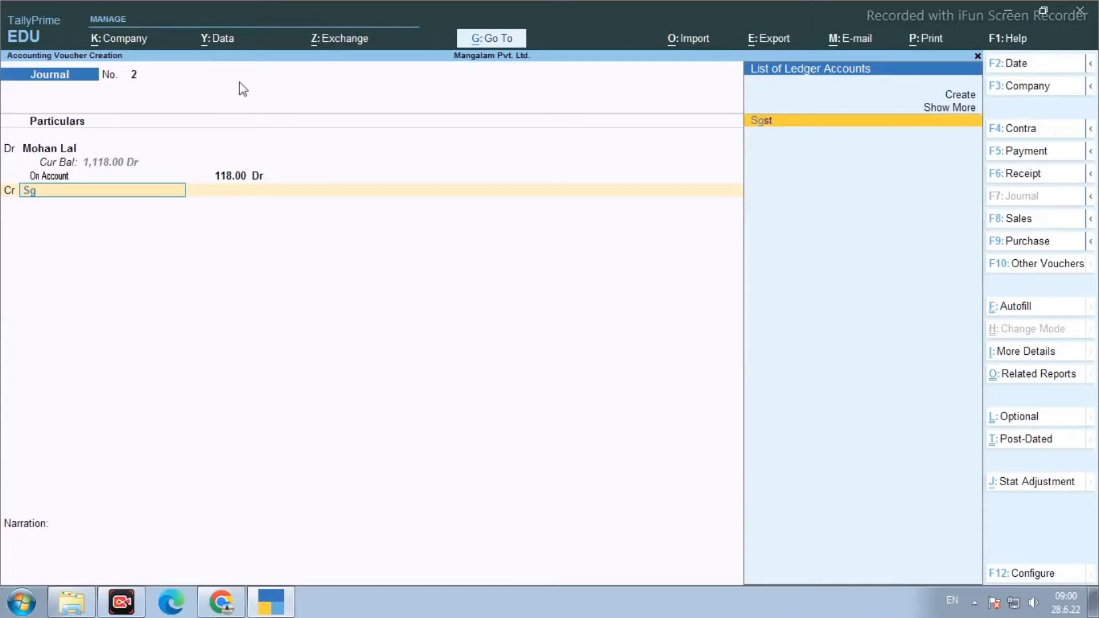
{"action": "key", "text": "Return"}
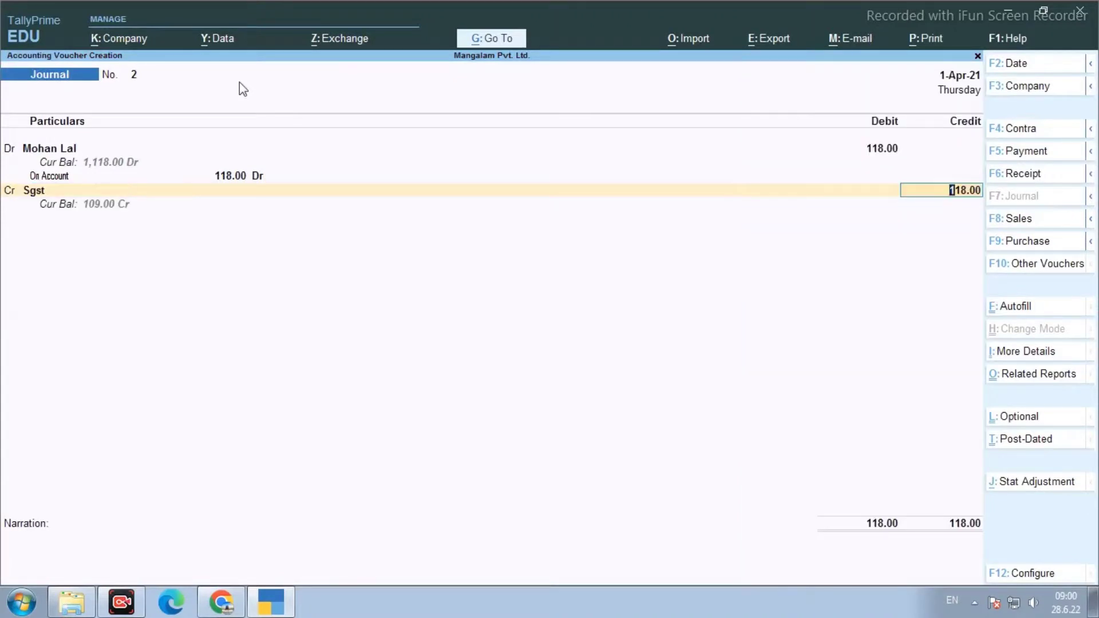
{"action": "key", "text": "Return"}
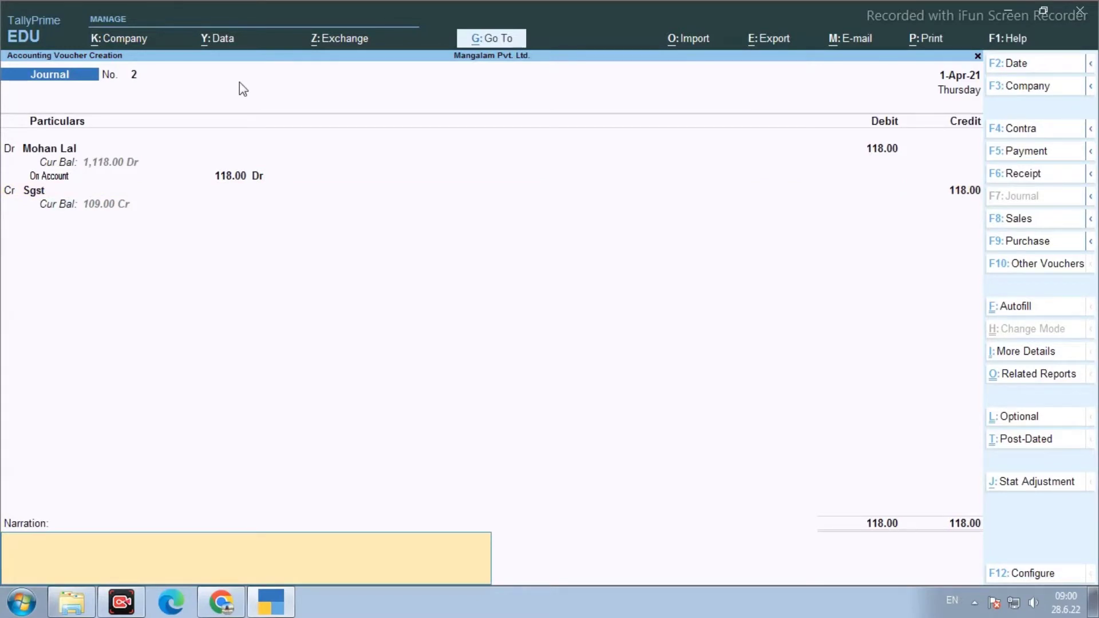
{"action": "key", "text": "Return"}
{"action": "key", "text": "Return"}
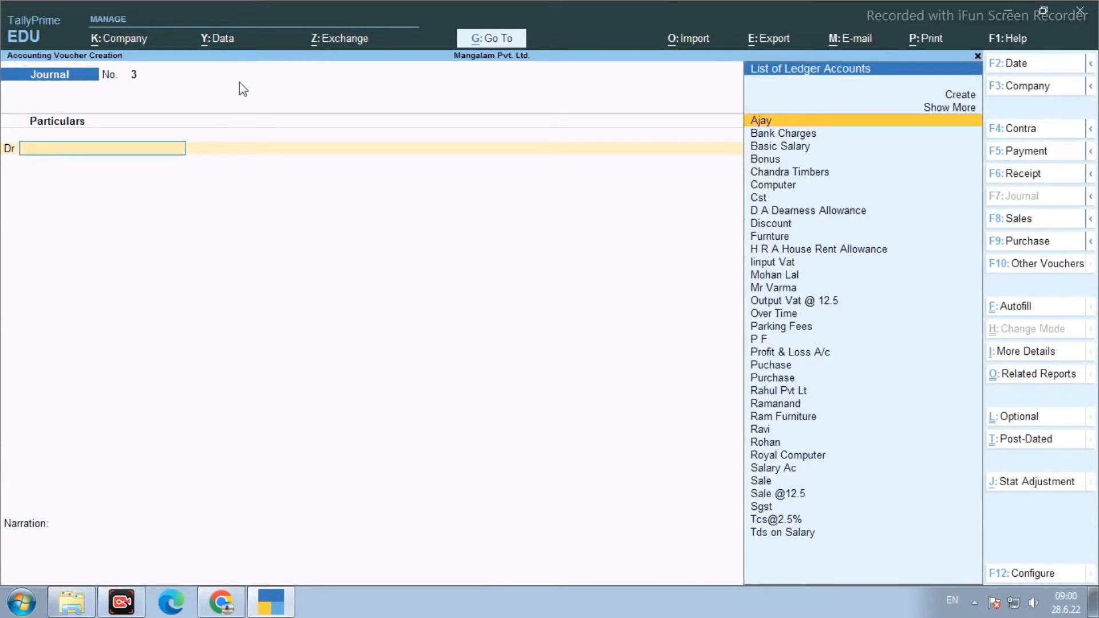
- Leave journal entry and bring up the Display More Reports list
{"action": "key", "text": "Escape"}
{"action": "key", "text": "Return"}
{"action": "key", "text": "Down"}
{"action": "key", "text": "Down"}
{"action": "key", "text": "Down"}
{"action": "key", "text": "Down"}
{"action": "key", "text": "Down"}
{"action": "key", "text": "Down"}
{"action": "key", "text": "Down"}
{"action": "key", "text": "Down"}
{"action": "key", "text": "Down"}
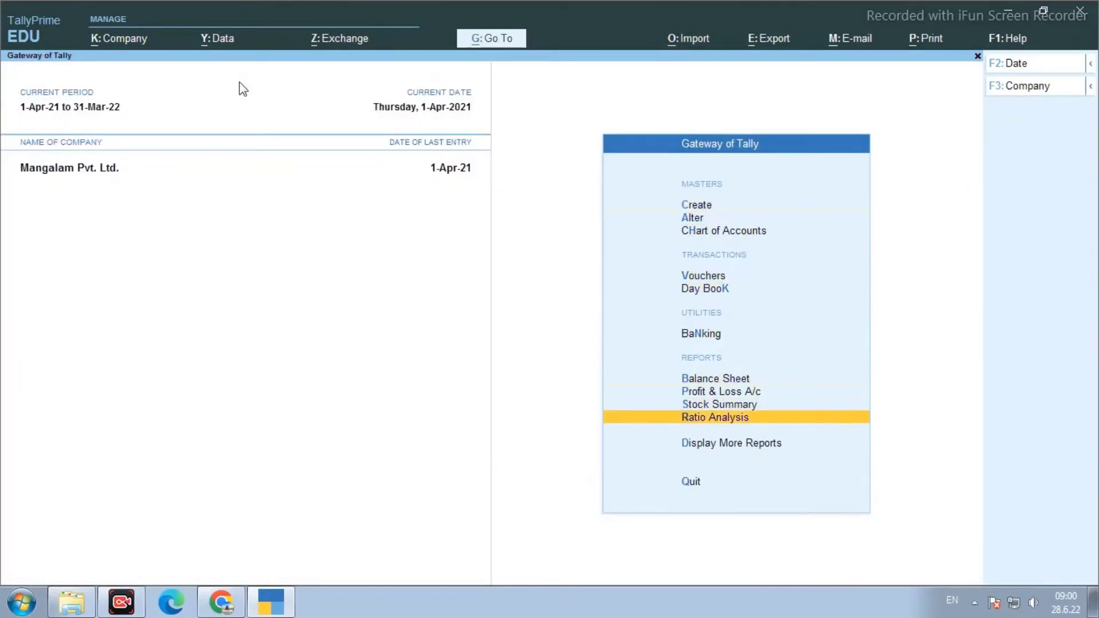
{"action": "key", "text": "Down"}
{"action": "key", "text": "Return"}
- Open the GSTR-1 return from the GST statutory reports
{"action": "key", "text": "Down"}
{"action": "key", "text": "Down"}
{"action": "key", "text": "Down"}
{"action": "key", "text": "Down"}
{"action": "key", "text": "Down"}
{"action": "key", "text": "Down"}
{"action": "key", "text": "Down"}
{"action": "key", "text": "Down"}
{"action": "key", "text": "Down"}
{"action": "key", "text": "Up"}
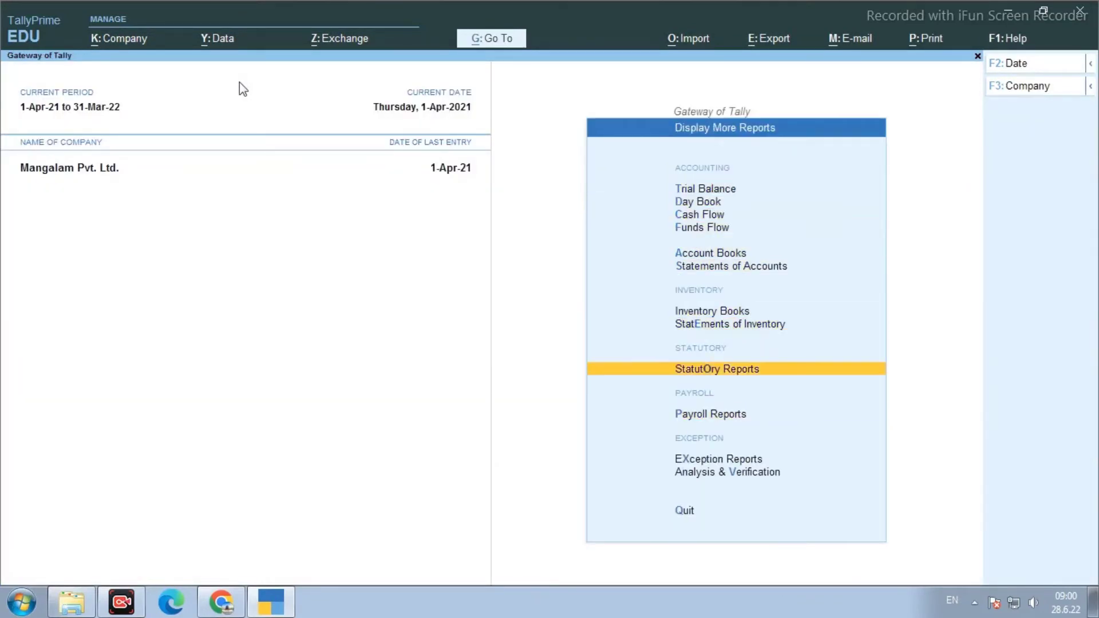
{"action": "key", "text": "Return"}
{"action": "key", "text": "Return"}
{"action": "key", "text": "Return"}
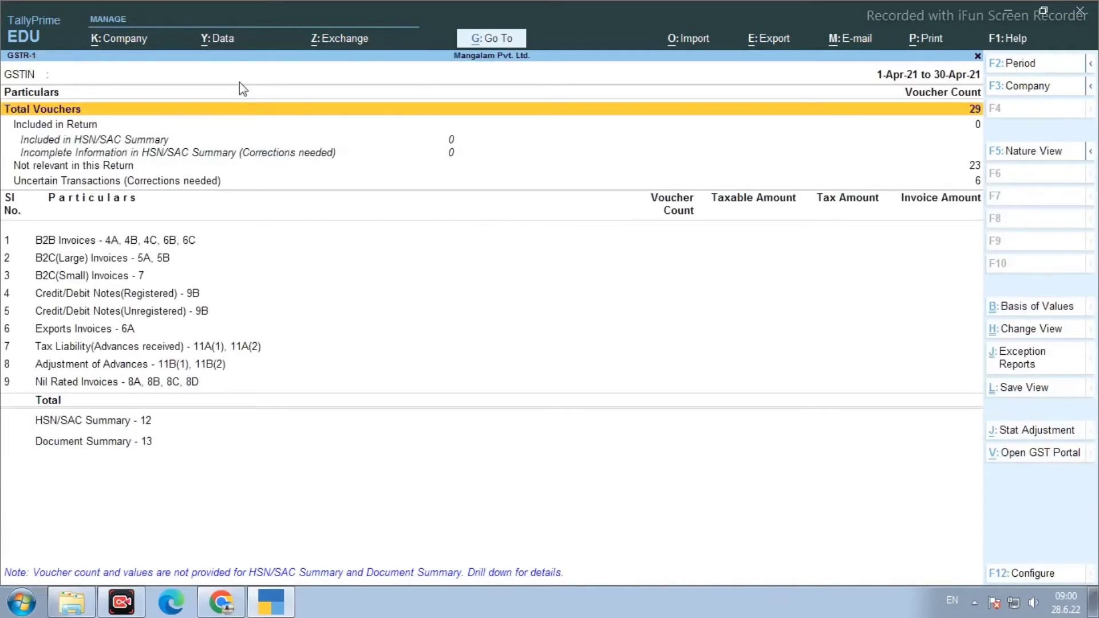
- Examine the GSTR-2 return and leave the GST statutory reports
{"action": "key", "text": "Escape"}
{"action": "key", "text": "Down"}
{"action": "key", "text": "Return"}
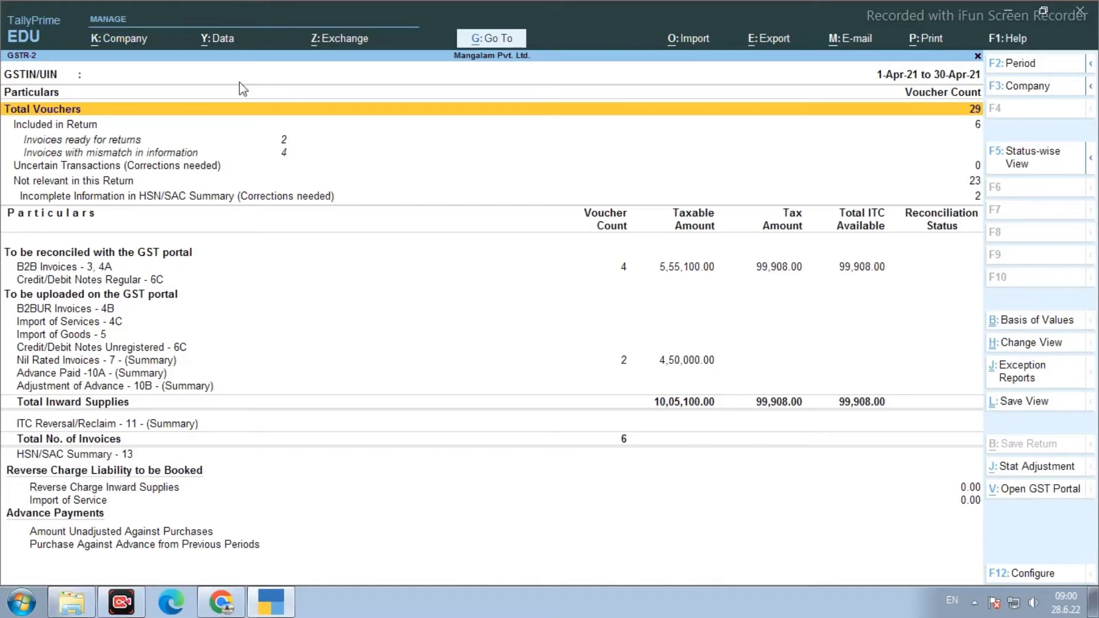
{"action": "key", "text": "Escape"}
{"action": "key", "text": "Escape"}
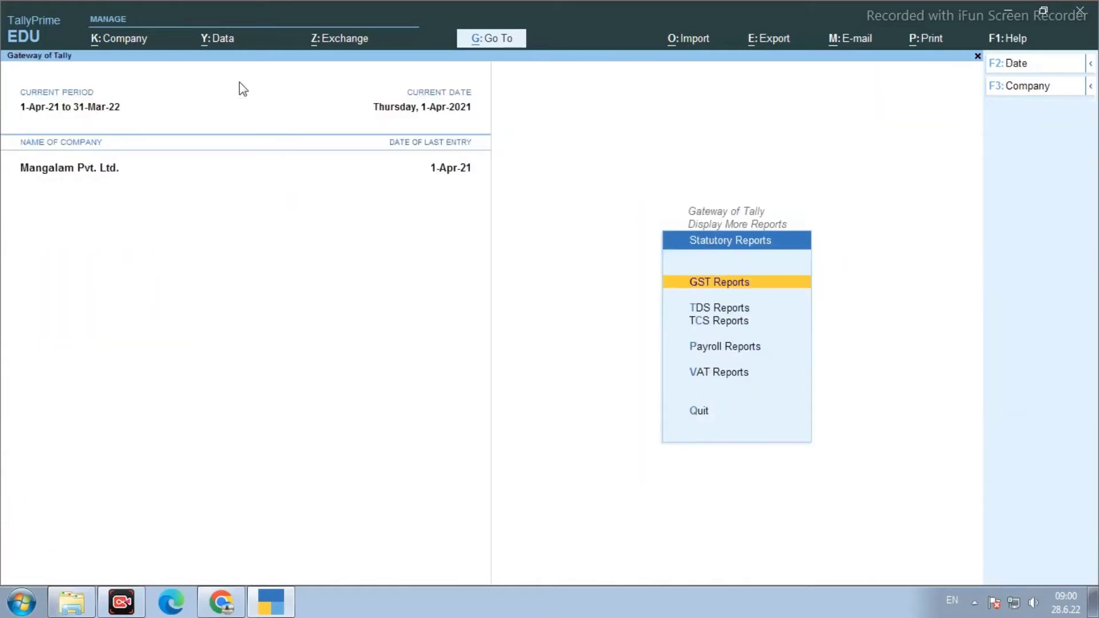
{"action": "key", "text": "Escape"}
{"action": "key", "text": "Escape"}
{"action": "key", "text": "Escape"}
{"action": "key", "text": "Escape"}
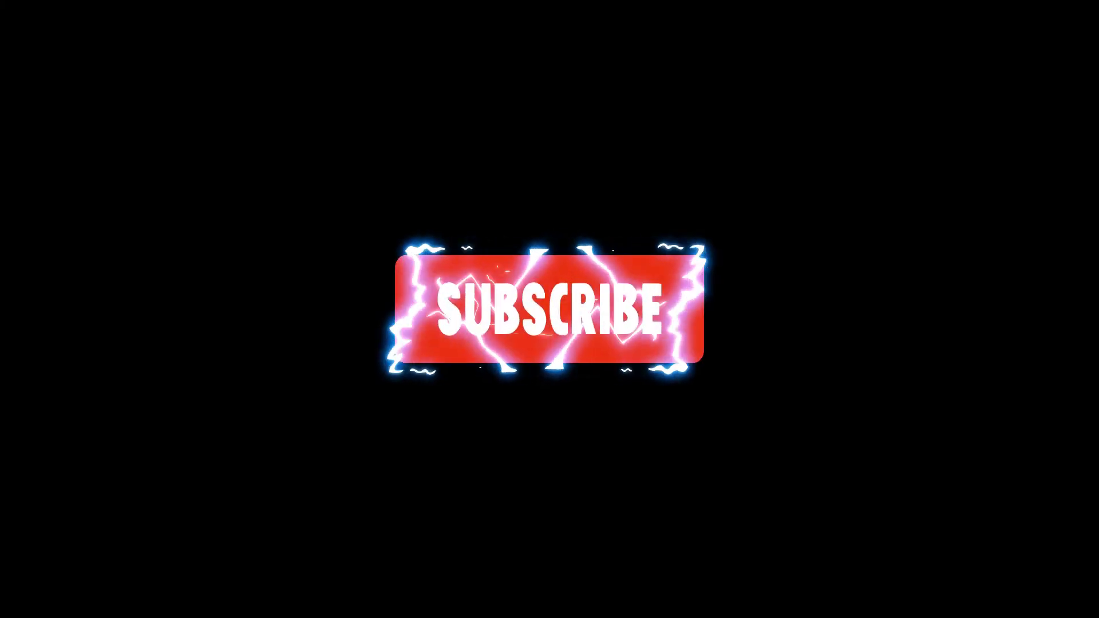